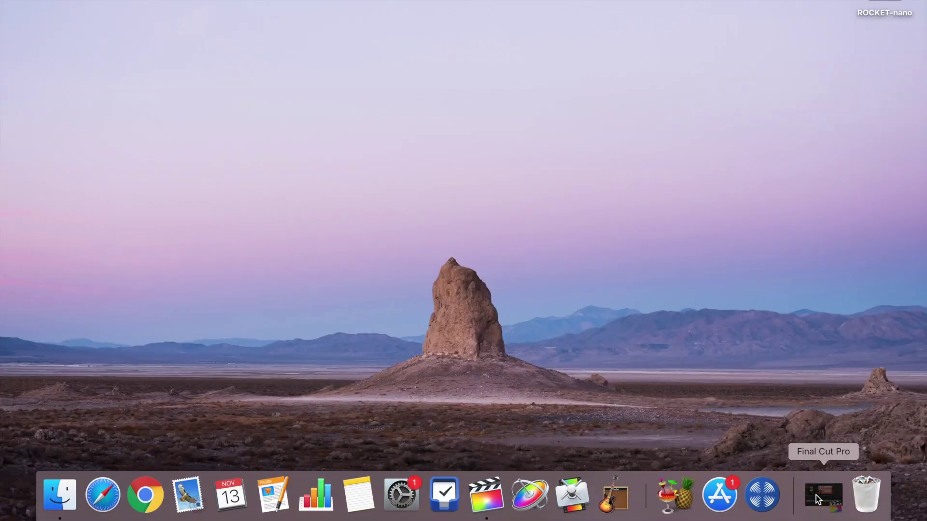
Restore Final Cut Pro and find FCPX Auto Tracker Perspective among the installed effects.
click(816, 495)
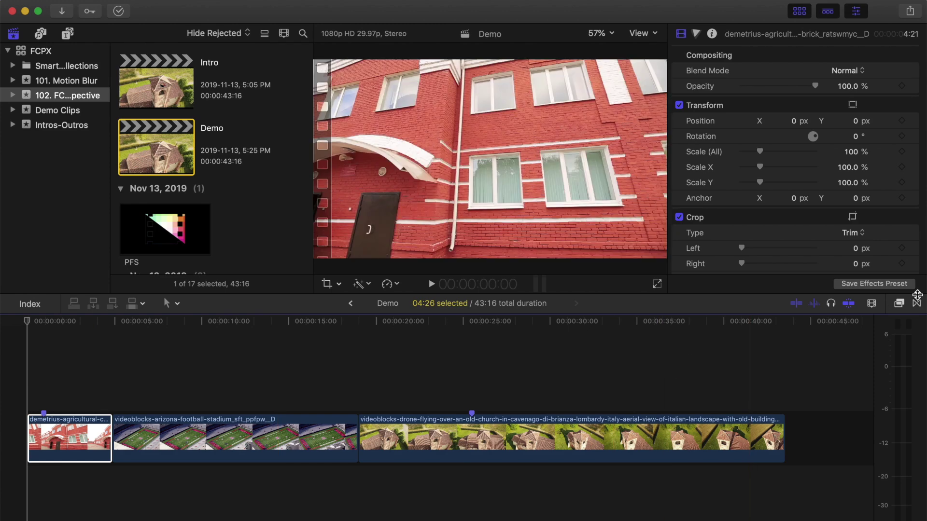
click(899, 303)
click(752, 363)
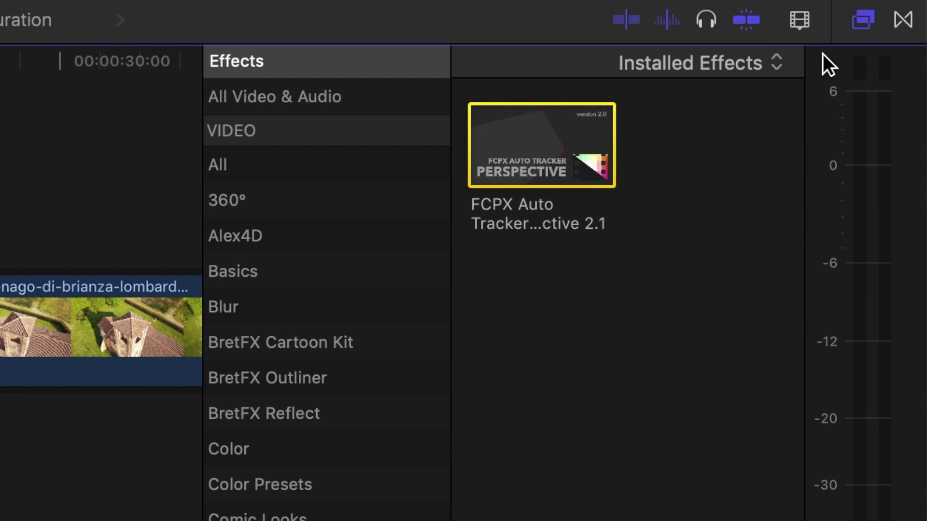
click(872, 17)
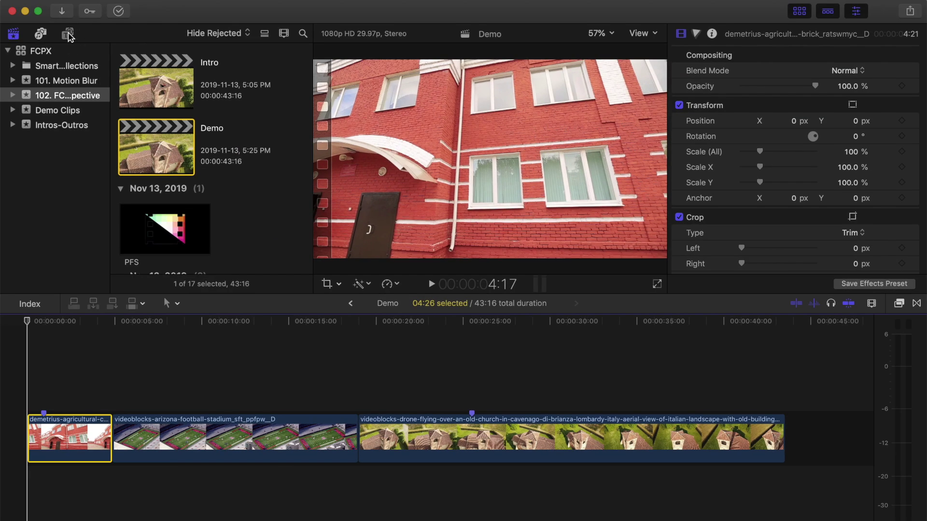
Find the Auto Tracker Perspective title, then return to the library and select the first clip.
click(67, 35)
click(205, 123)
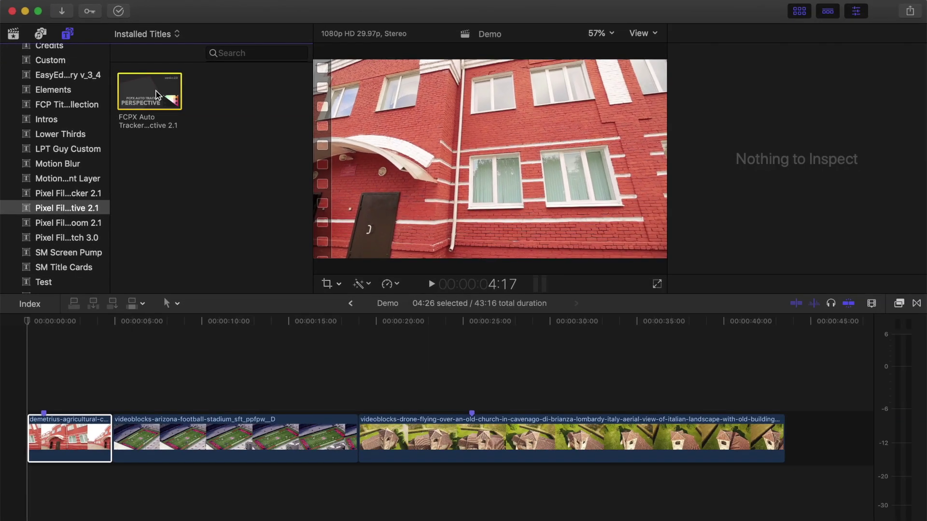
click(14, 35)
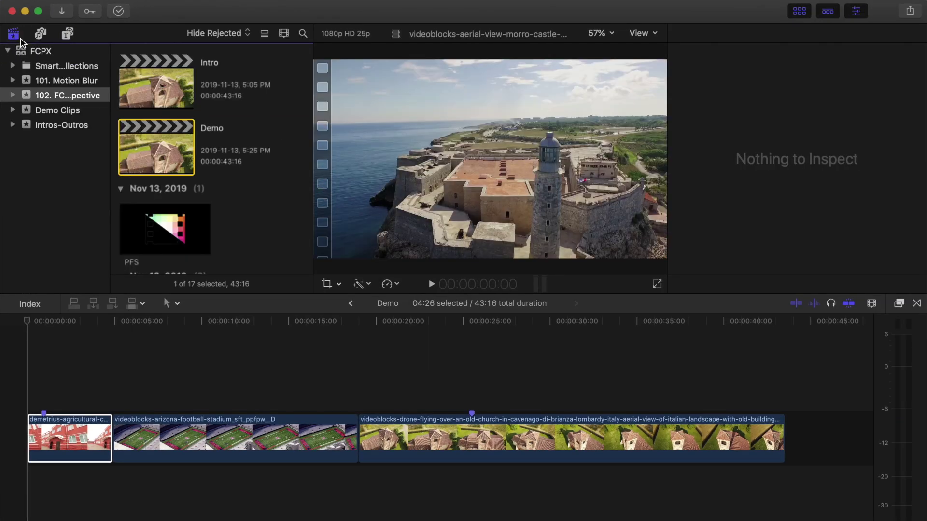
key(super+2)
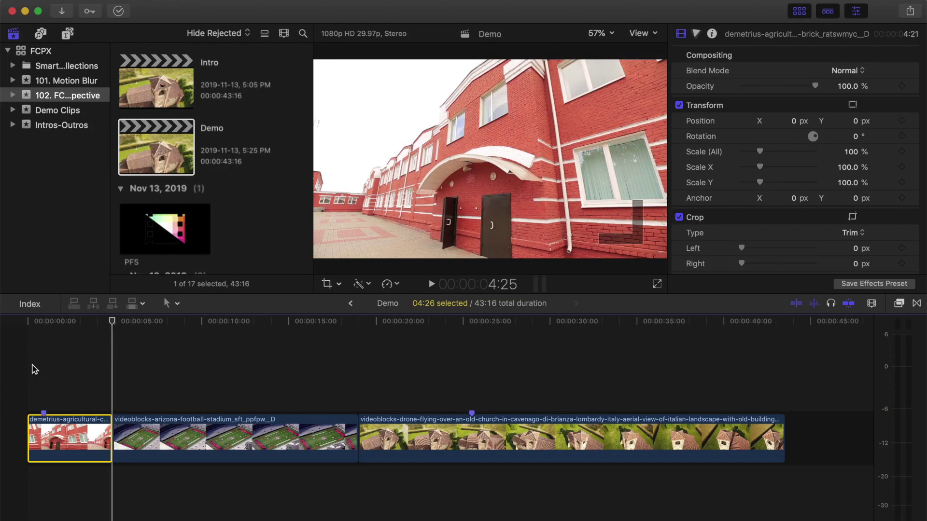
click(899, 304)
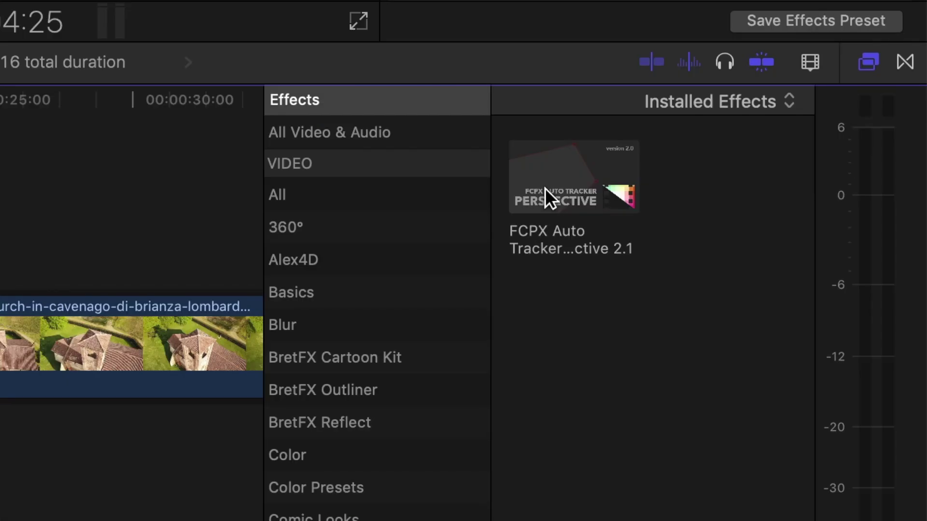
Apply FCPX Auto Tracker Perspective to the red-brick building clip and open its Track Editor at 00:00:00:28.
click(546, 189)
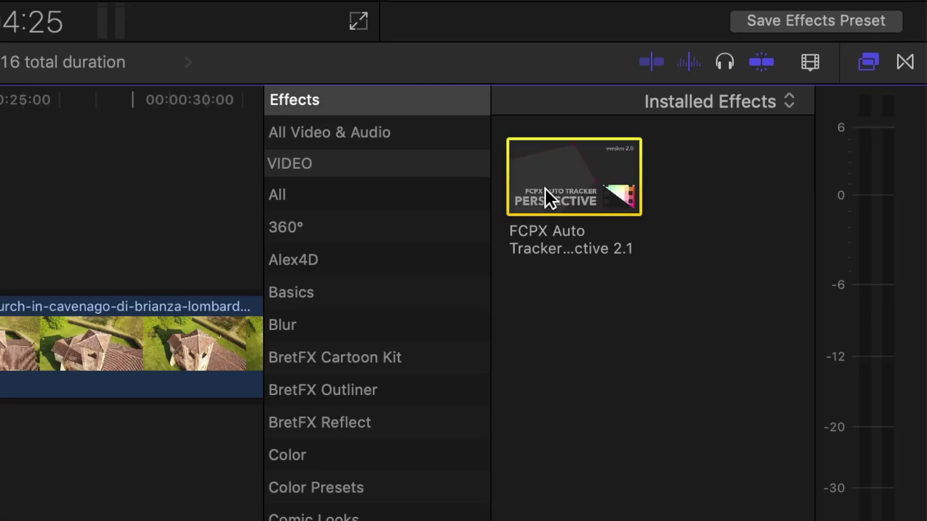
drag(545, 188, 0, 348)
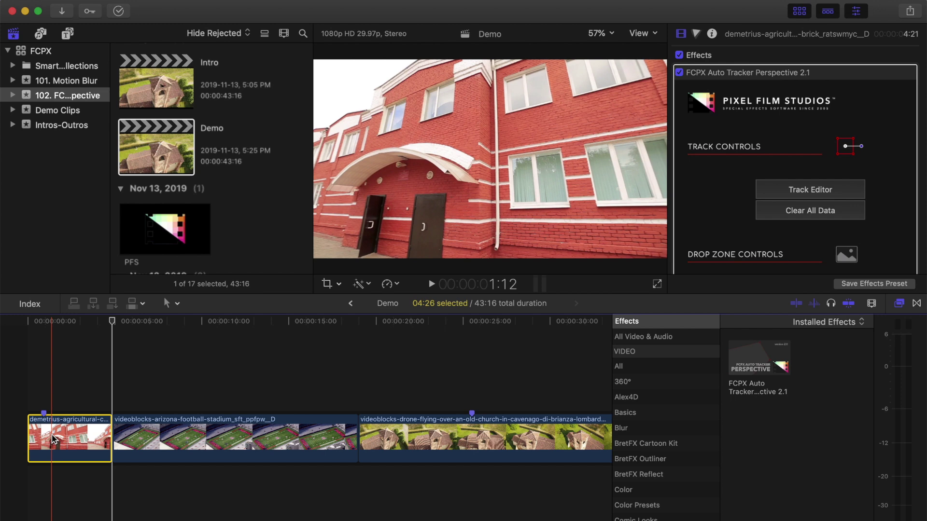
drag(111, 322, 50, 337)
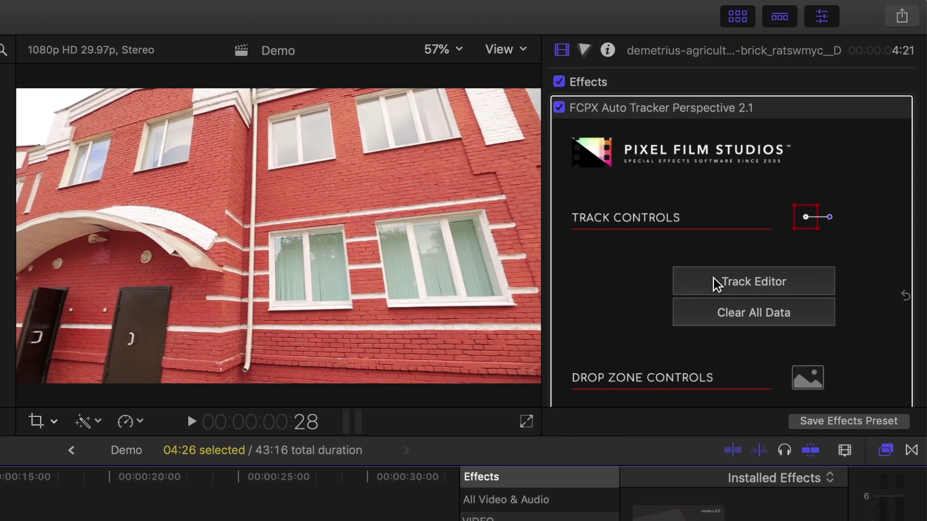
click(714, 280)
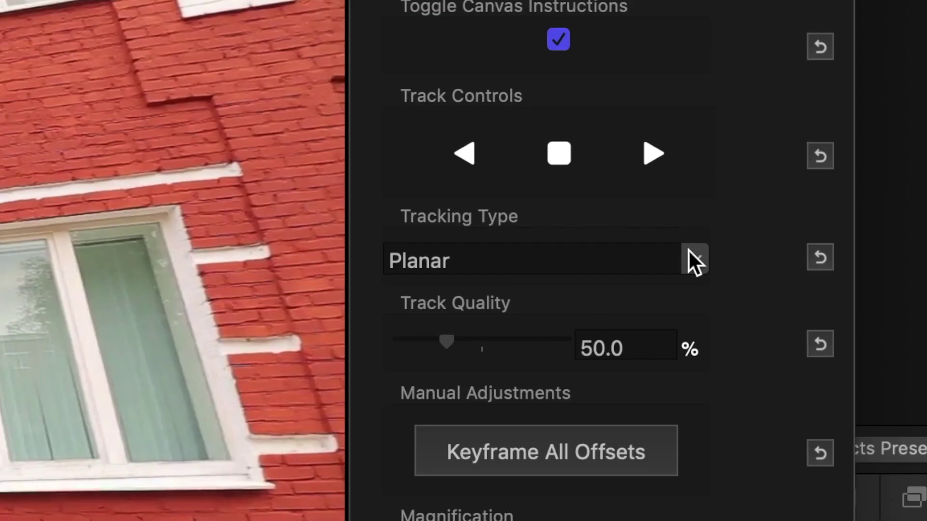
Change the tracker's Tracking Type from Planar to Corner Pin.
click(830, 193)
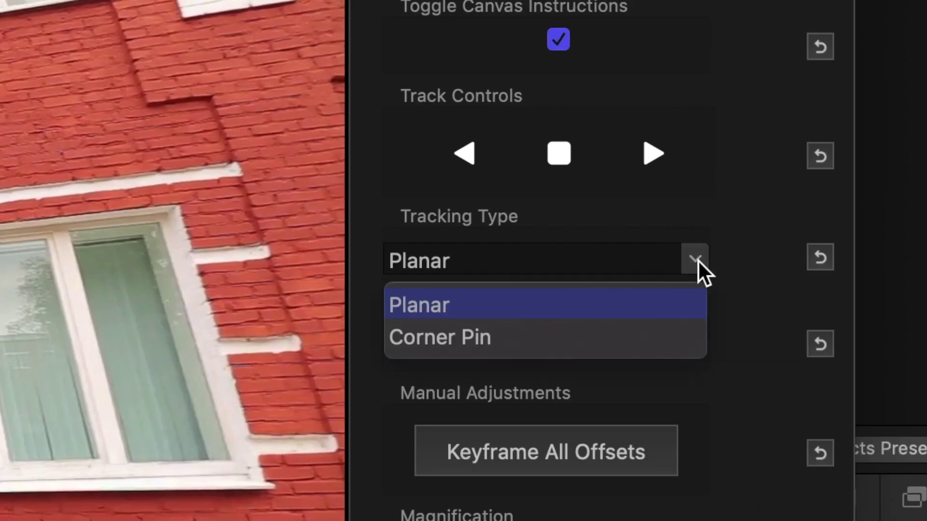
click(558, 309)
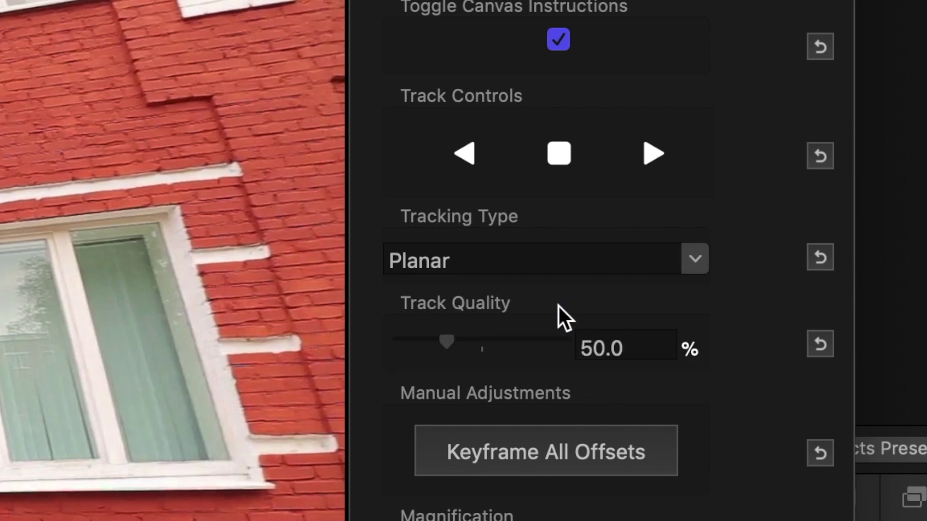
click(701, 260)
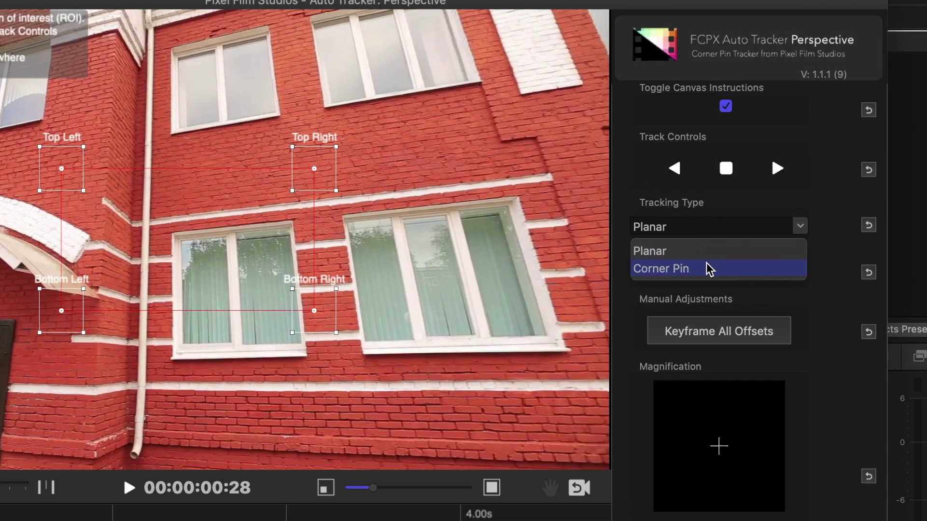
click(709, 269)
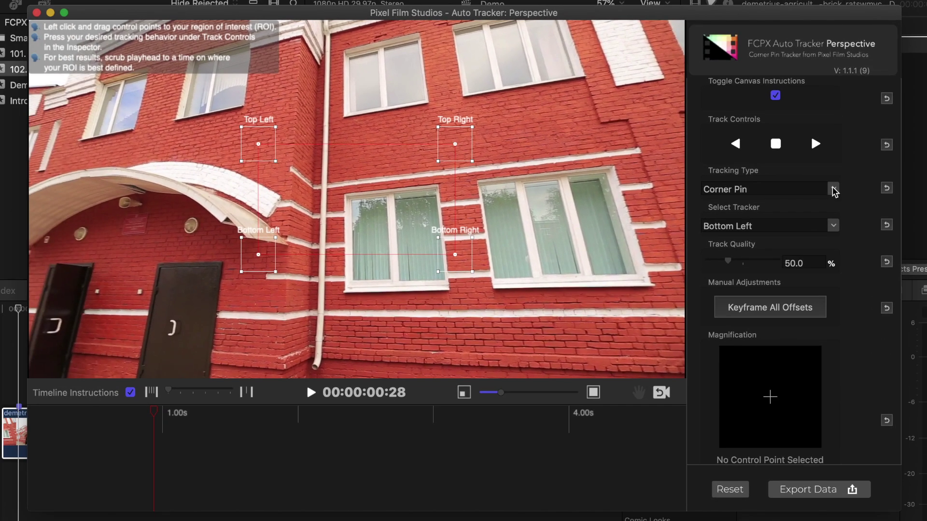
Set Tracking Type back to Planar and drag the four region corners onto the wall under the arch.
click(833, 189)
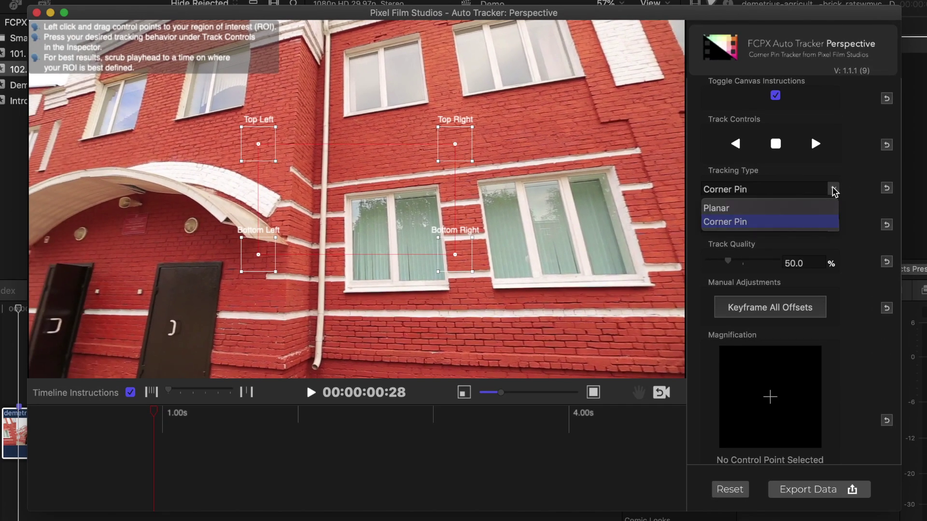
click(802, 213)
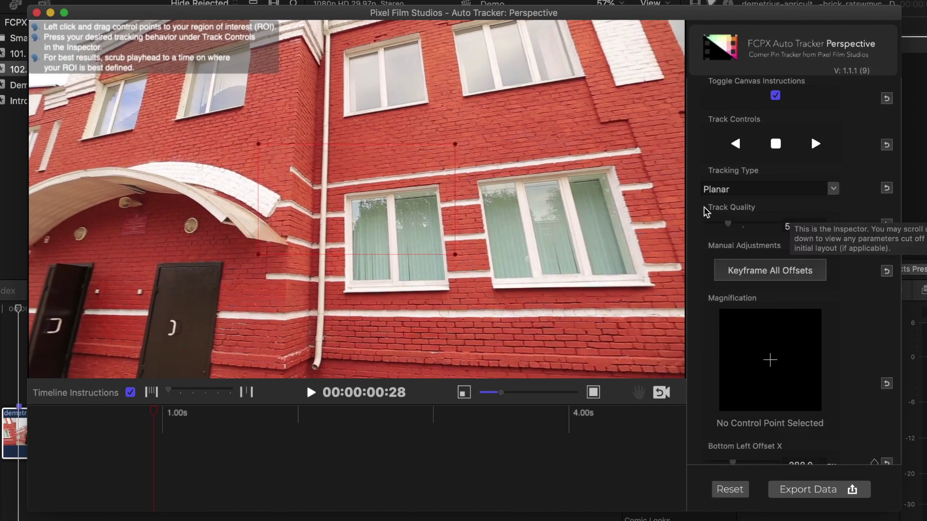
drag(259, 144, 135, 201)
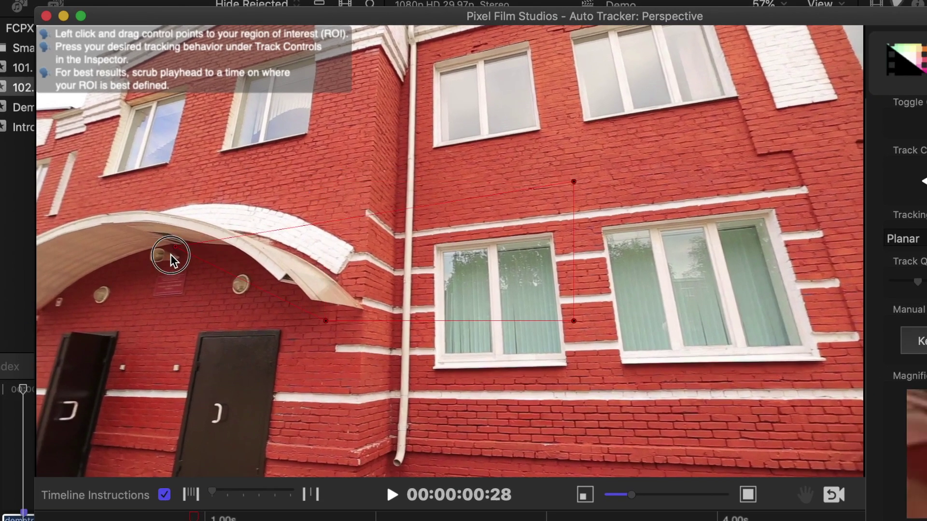
drag(171, 255, 124, 306)
drag(324, 322, 106, 334)
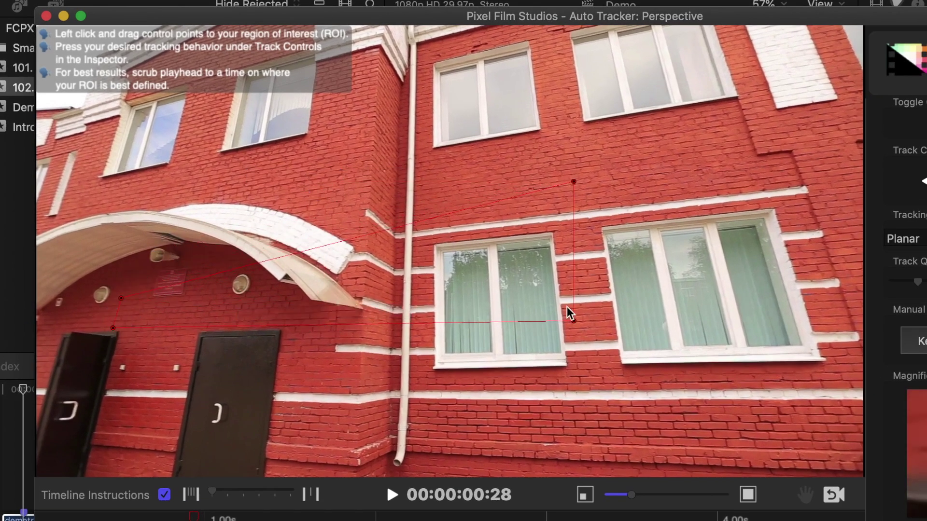
drag(569, 311, 215, 325)
drag(563, 190, 213, 298)
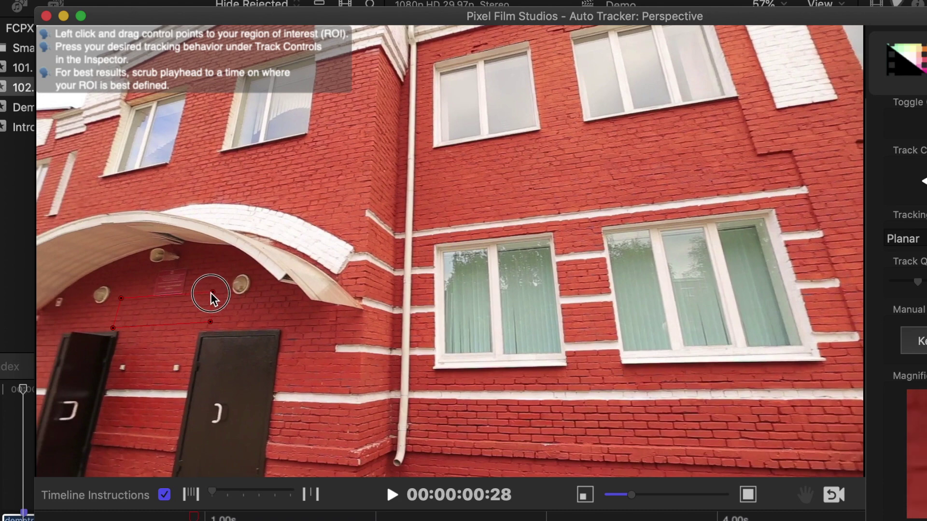
Zoom and pan the tracker view, then fine-tune the bottom-right and bottom-left region corners.
drag(633, 496, 659, 495)
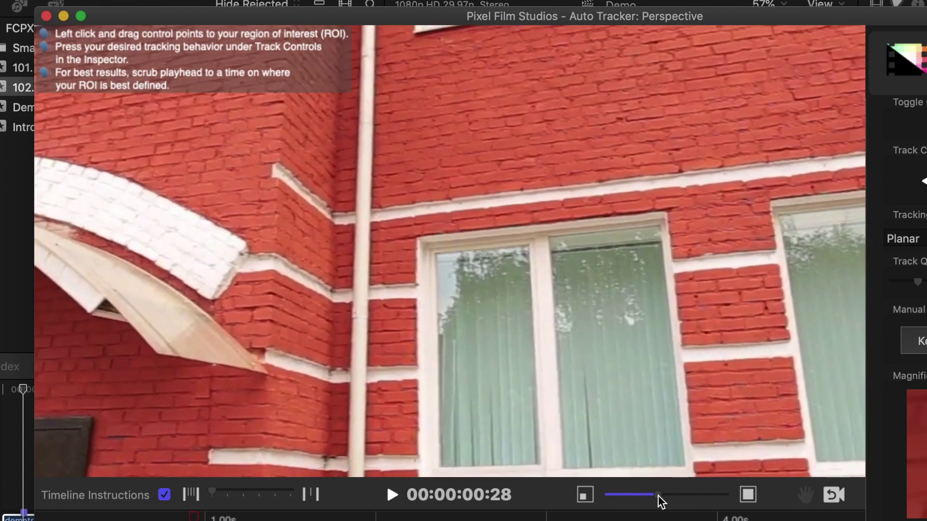
click(804, 494)
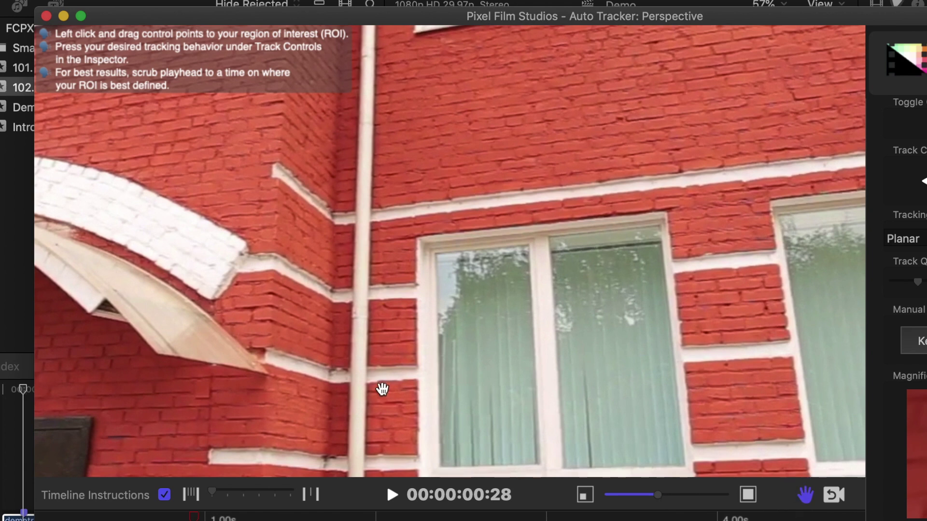
drag(39, 382, 556, 362)
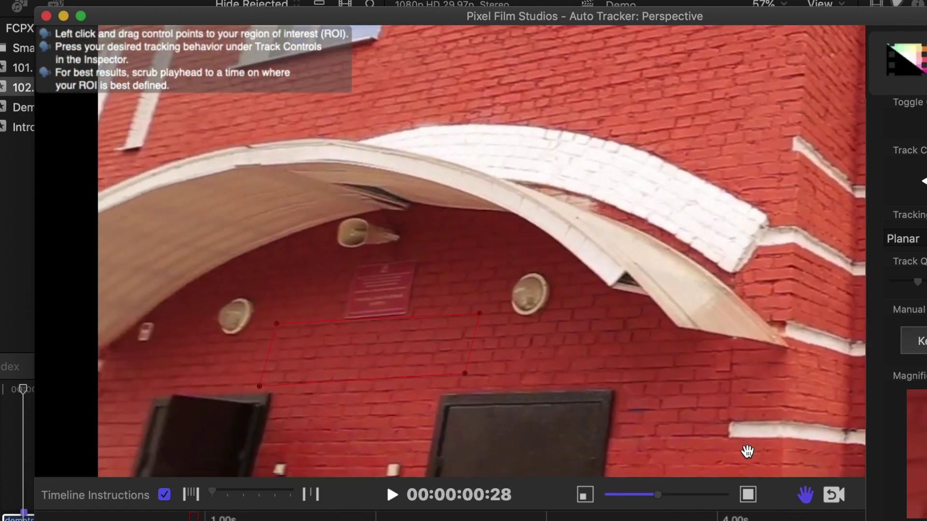
click(805, 494)
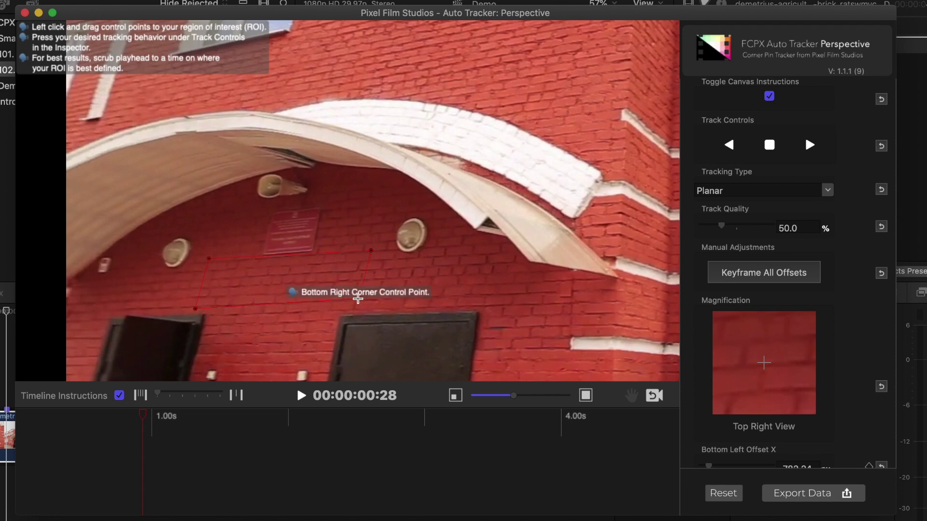
drag(358, 298, 367, 301)
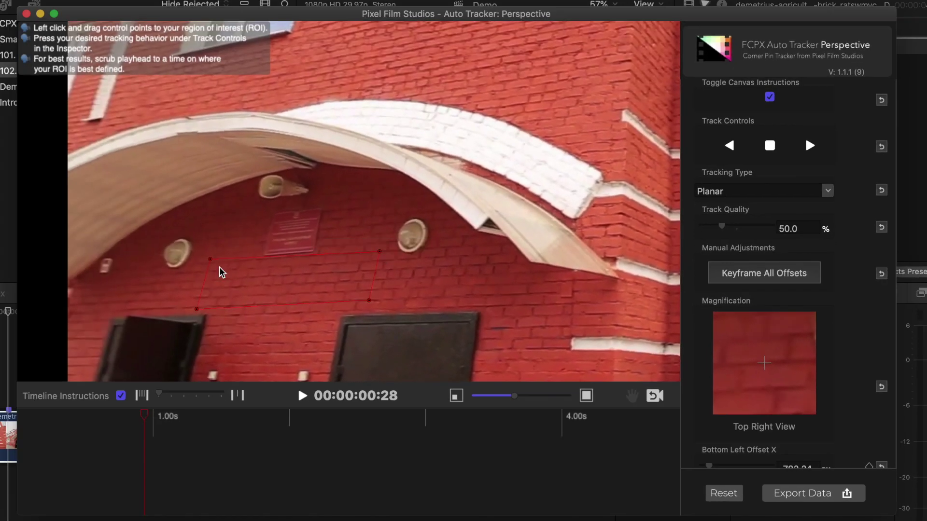
drag(197, 308, 197, 309)
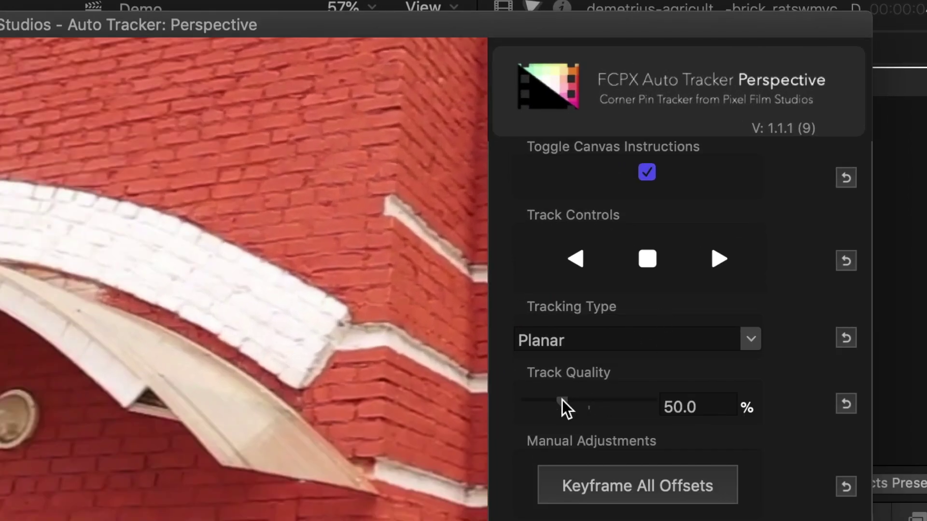
Raise track quality to 100%, track the wall region forward and backward, and export the data.
drag(562, 401, 661, 403)
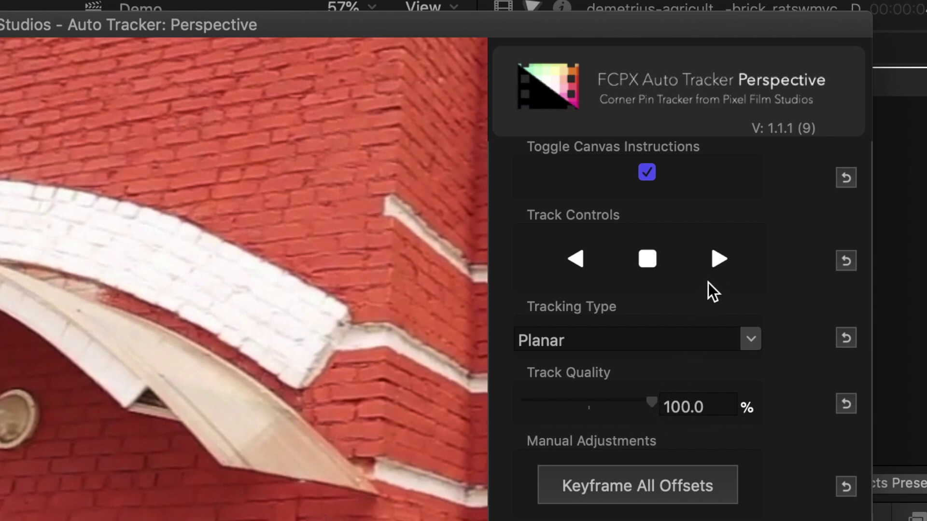
click(717, 260)
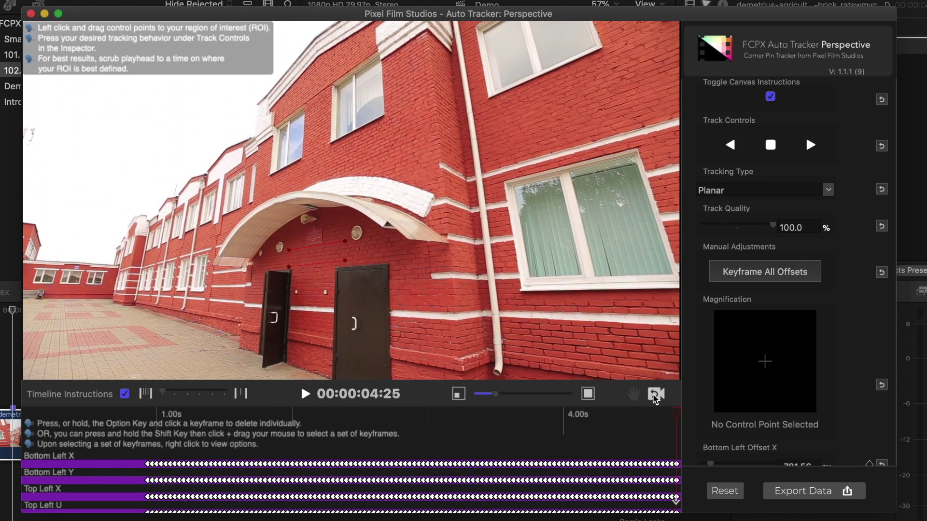
drag(680, 418, 150, 432)
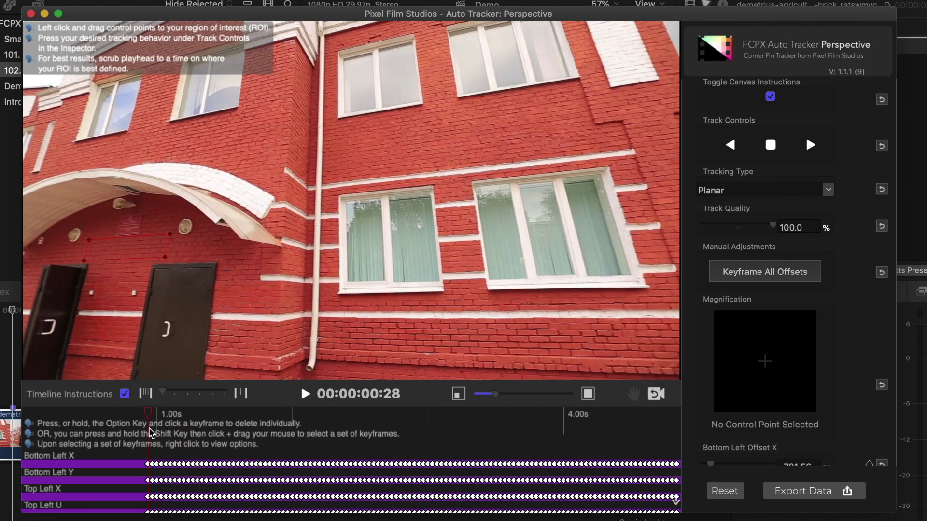
click(732, 146)
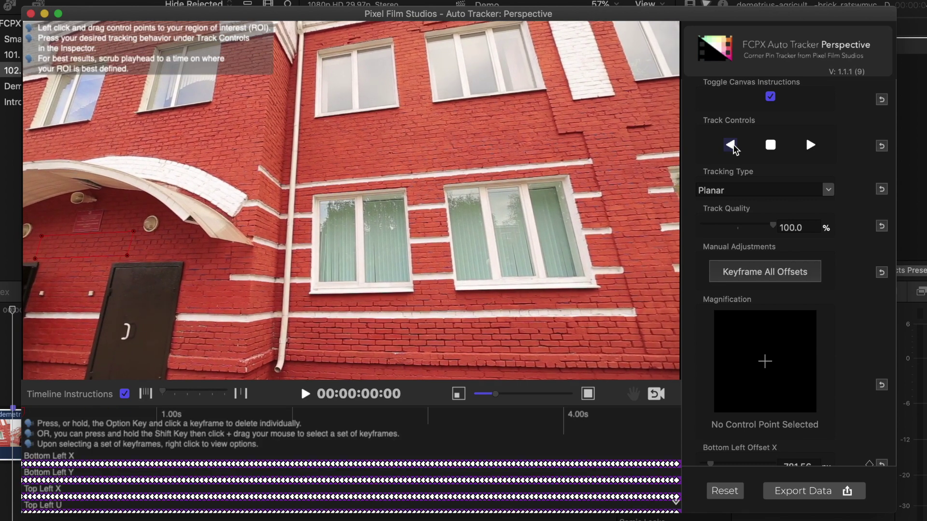
click(804, 493)
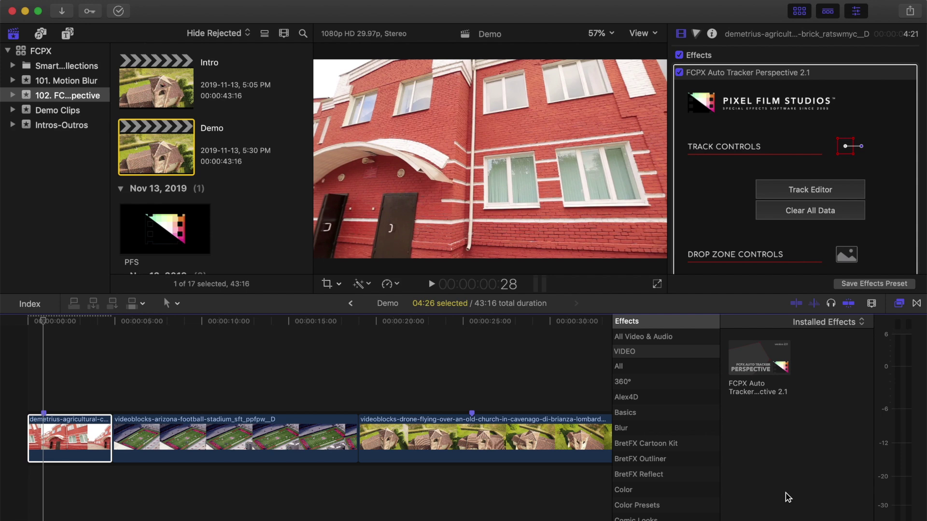
Add a Basic Title at the timeline start, trim it to the building clip, and type '1913 Media'.
drag(38, 321, 27, 327)
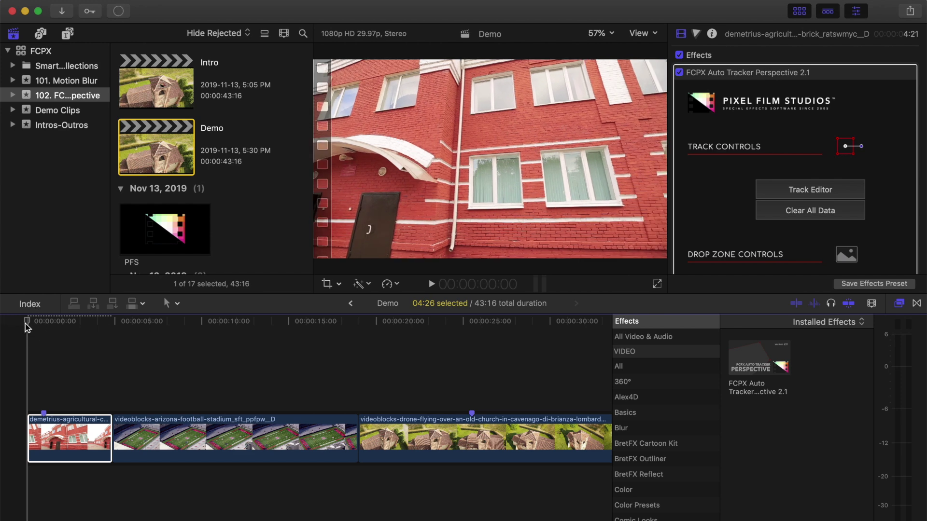
click(67, 33)
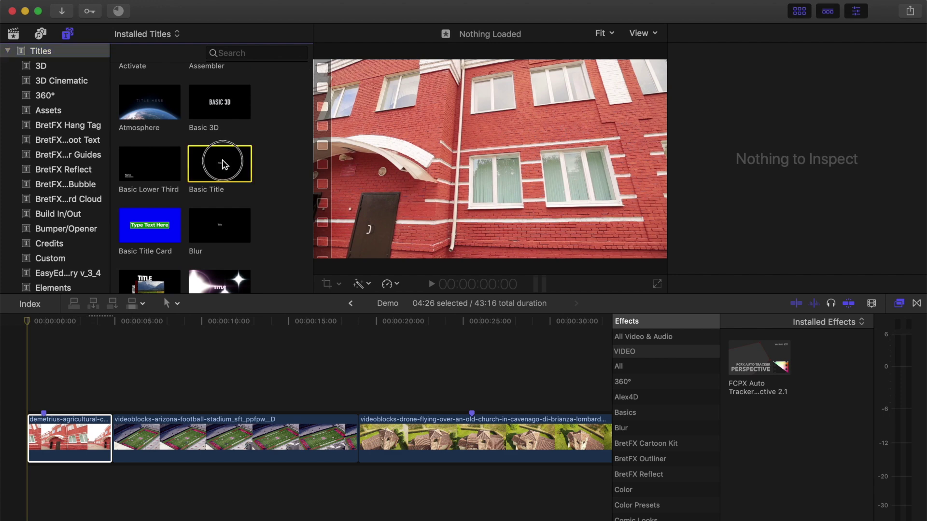
drag(219, 164, 111, 407)
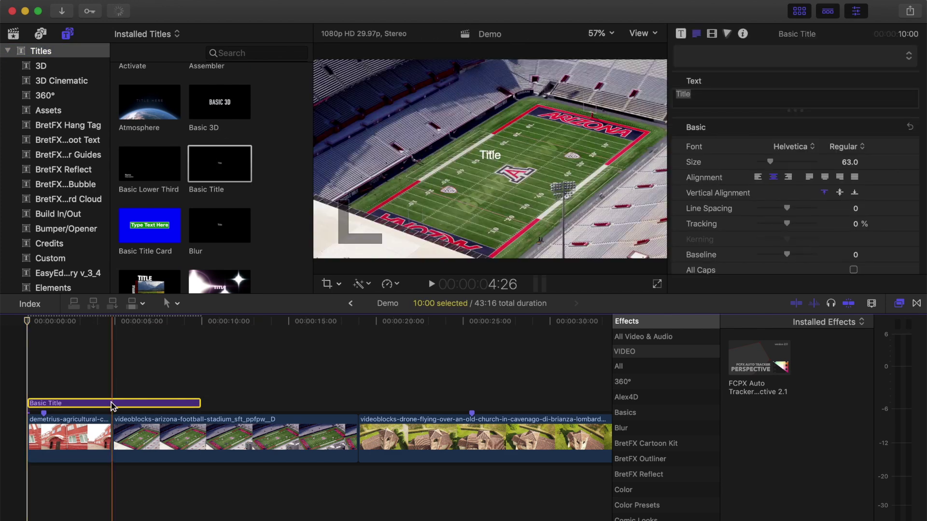
key(alt+])
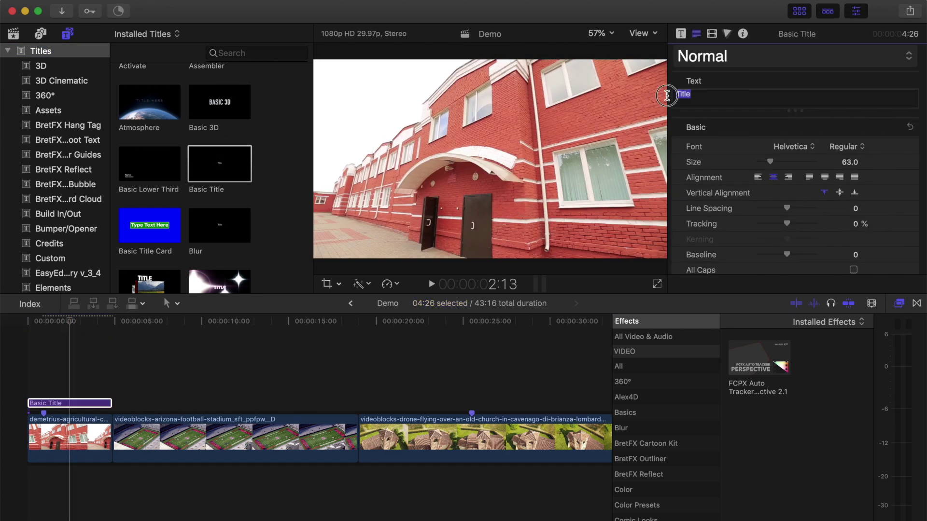
text(1913 Media)
Set the title font to Impact at size about 359 and move it lower in the frame.
click(791, 146)
click(783, 423)
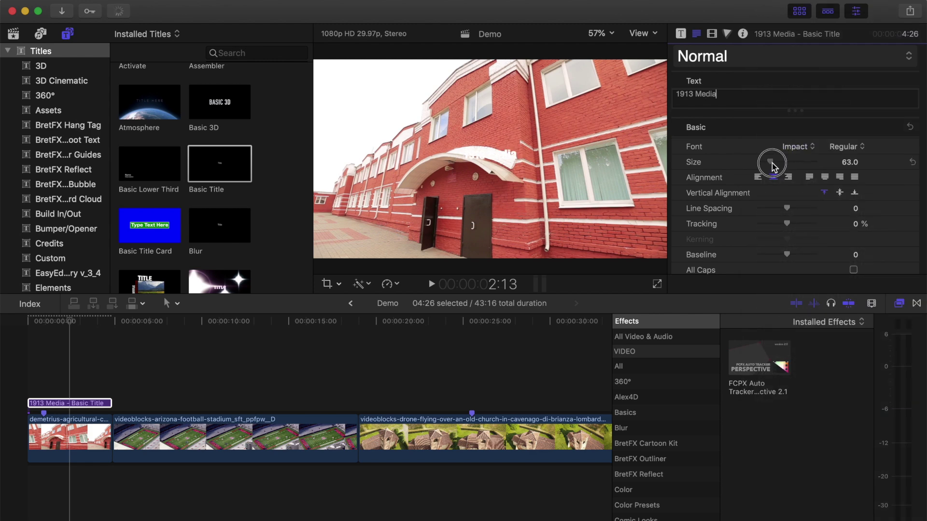
drag(772, 162, 847, 162)
click(68, 383)
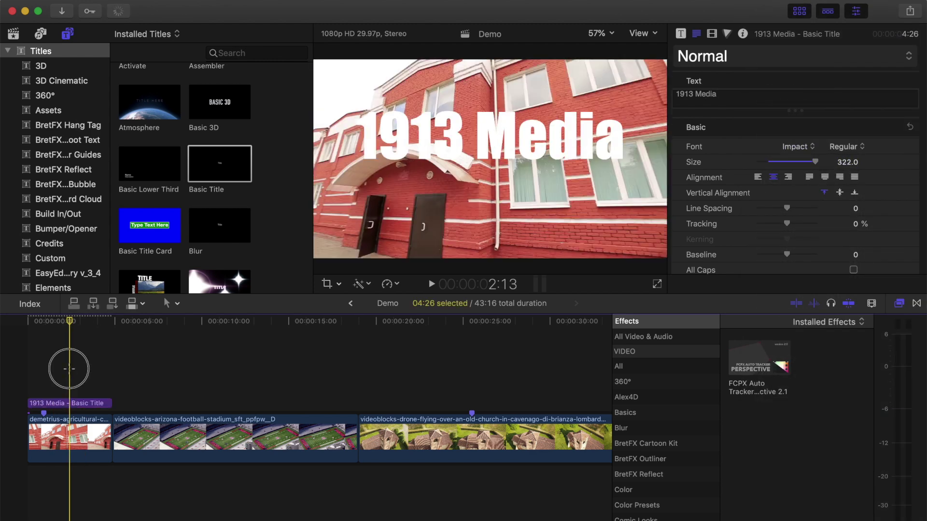
drag(463, 140, 468, 164)
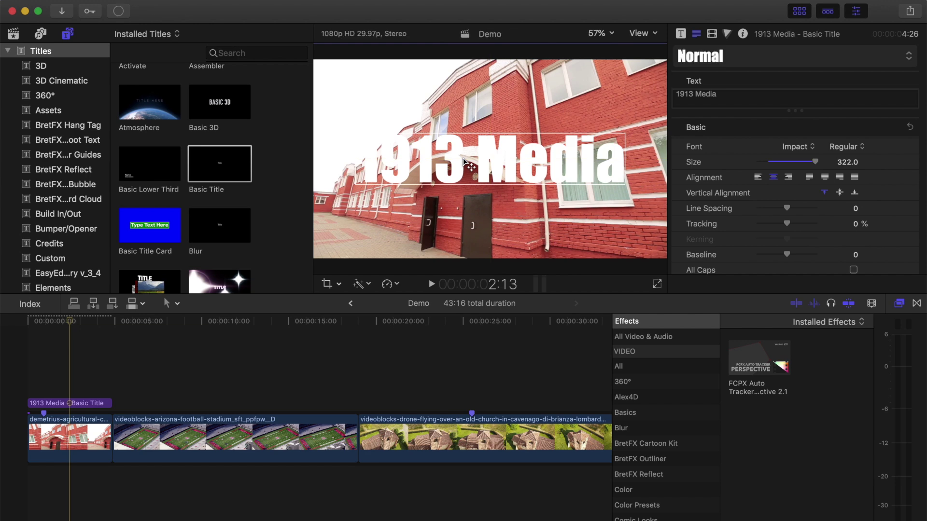
drag(847, 163, 847, 165)
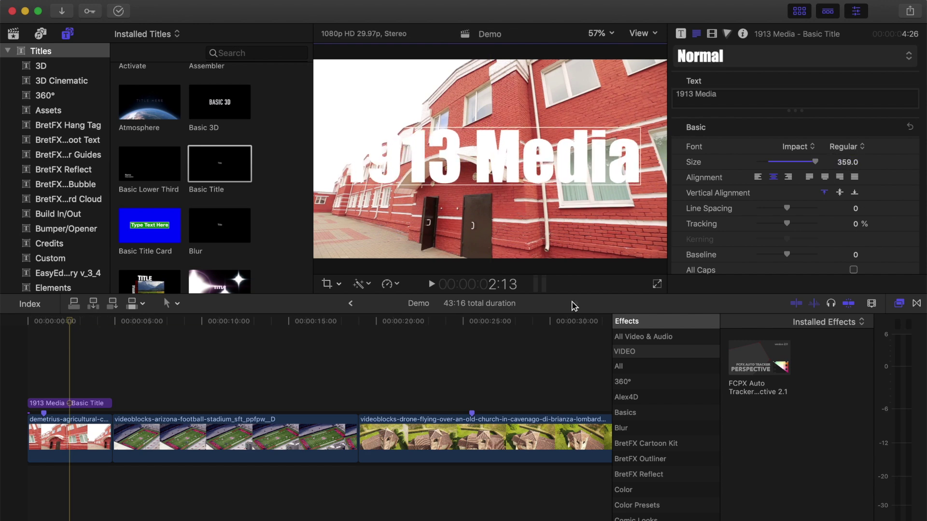
click(72, 436)
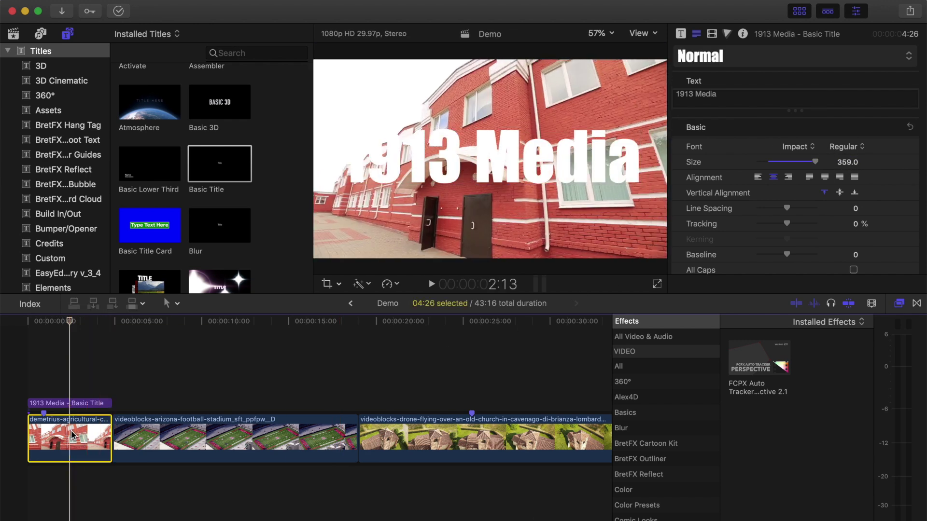
Turn on the tracker's drop zone, apply the 1913 Media title as its source, and delete the title clip.
scroll(715, 197, down, 5)
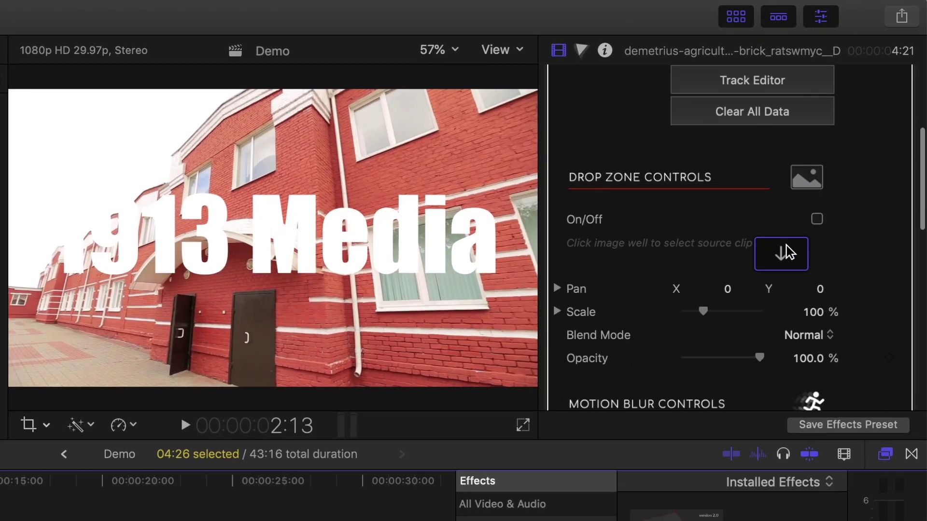
click(820, 221)
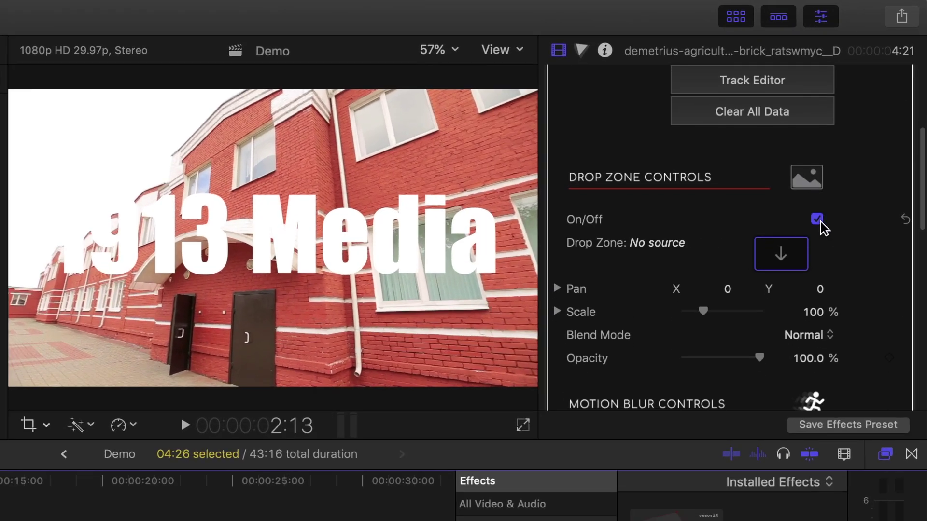
click(786, 253)
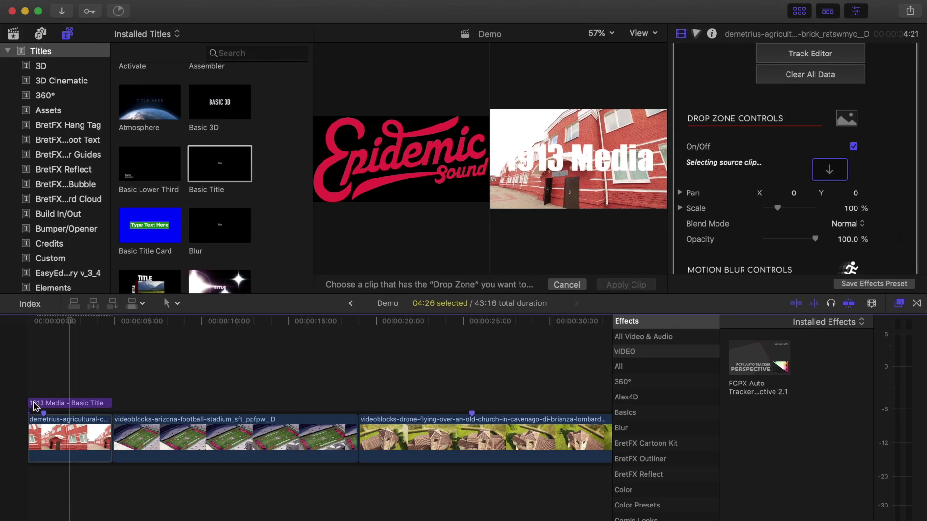
click(30, 406)
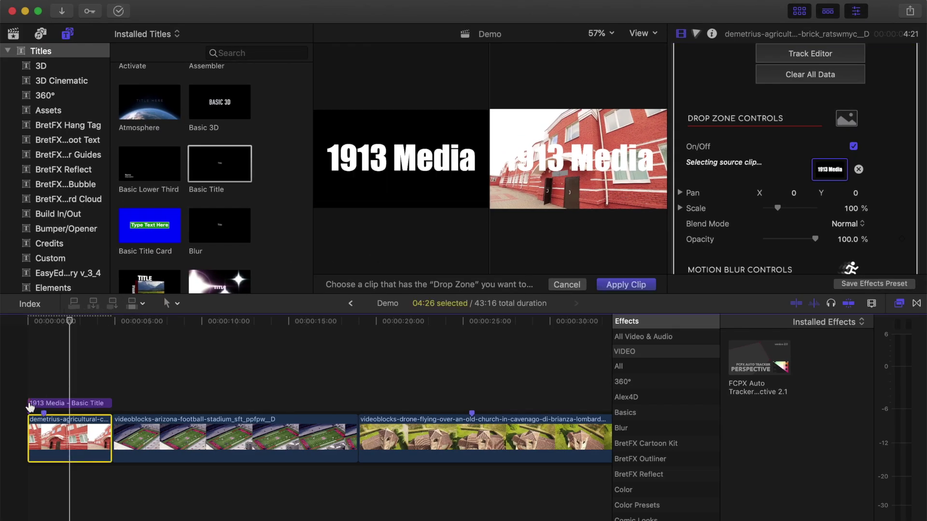
click(618, 286)
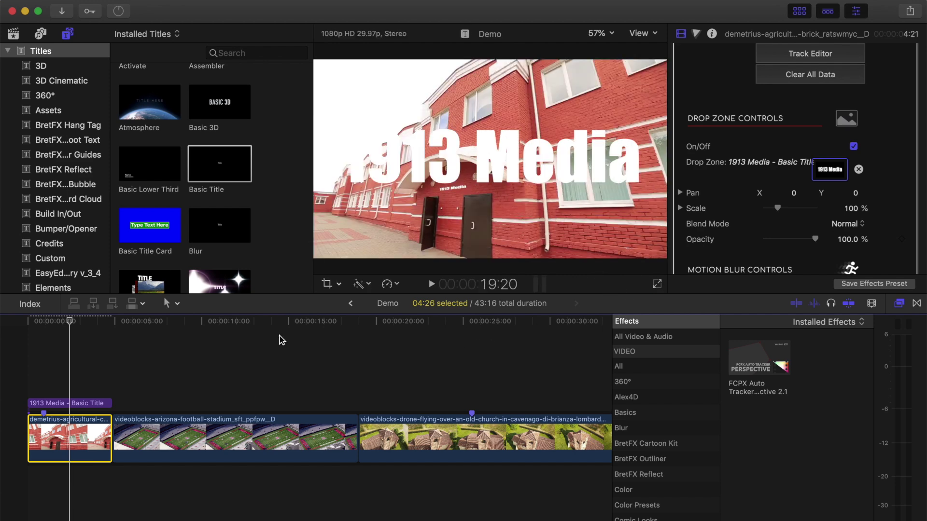
click(73, 404)
key(Delete)
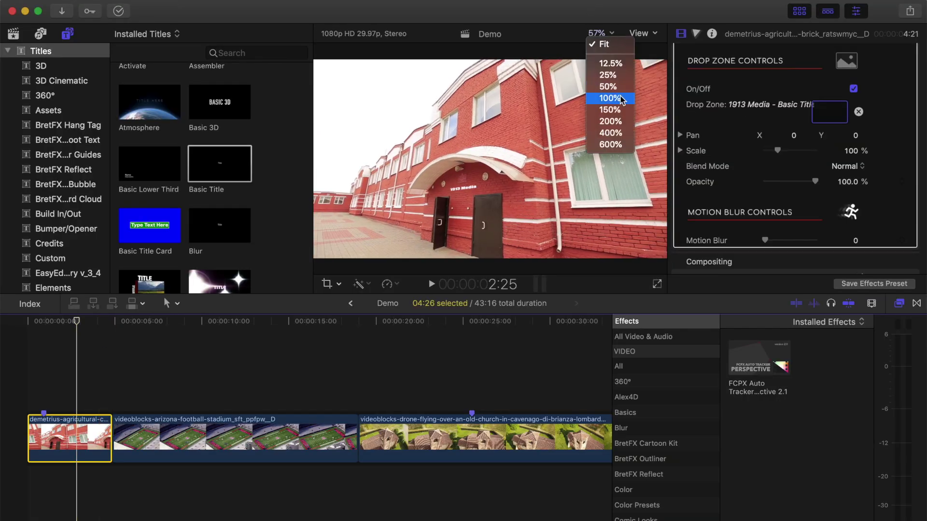
Zoom the viewer to 150% and scale the drop-zone logo to X 115.75% and Y 188.4%.
click(619, 110)
drag(648, 164, 614, 179)
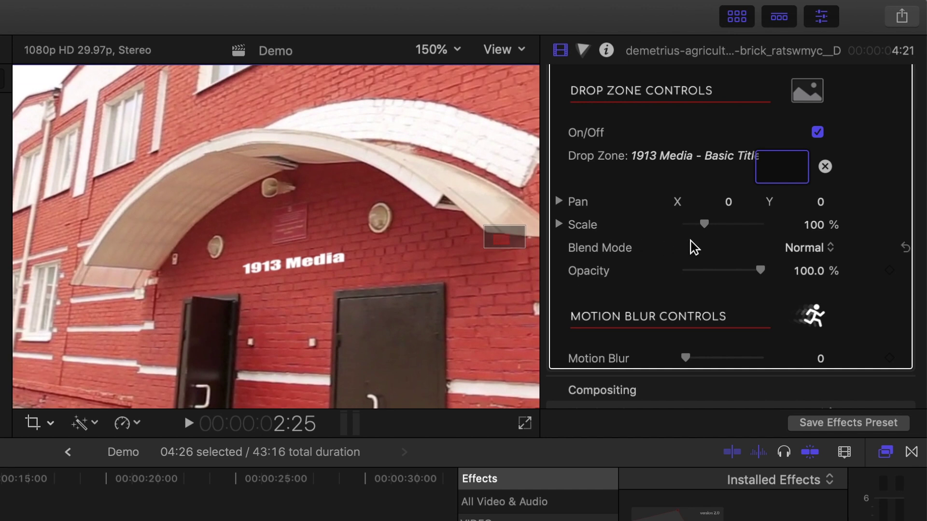
mouse_move(725, 224)
mouse_down()
mouse_move(732, 202)
mouse_move(726, 207)
mouse_up()
click(906, 225)
mouse_move(820, 202)
mouse_down()
mouse_move(840, 201)
mouse_move(816, 202)
mouse_up()
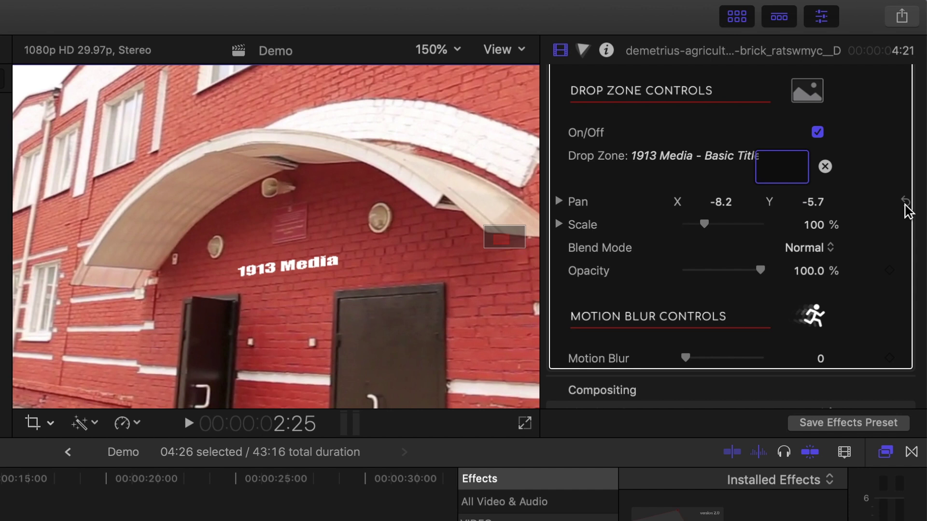
click(906, 202)
click(561, 220)
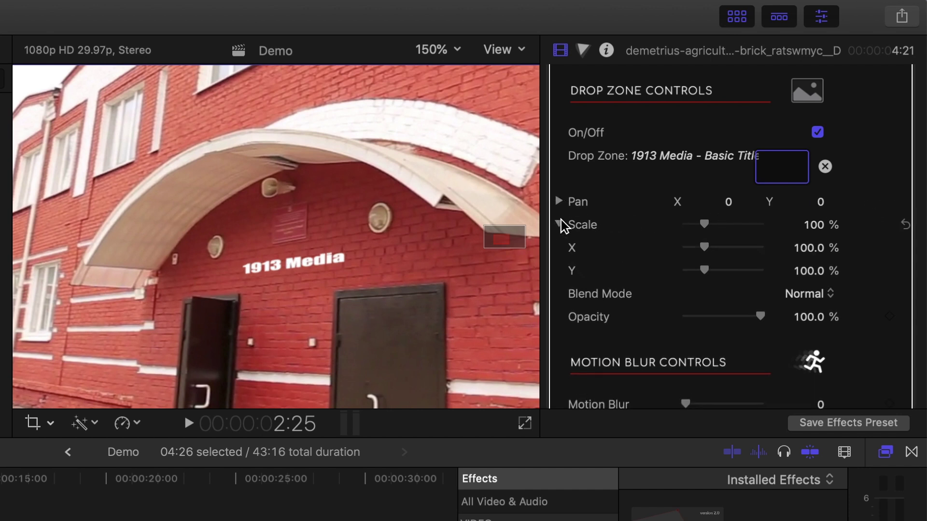
drag(705, 247, 722, 268)
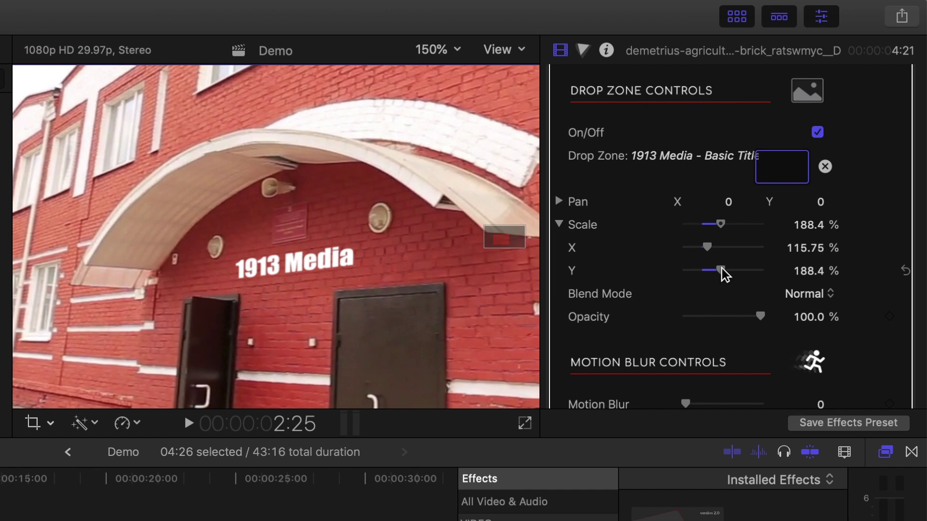
click(838, 295)
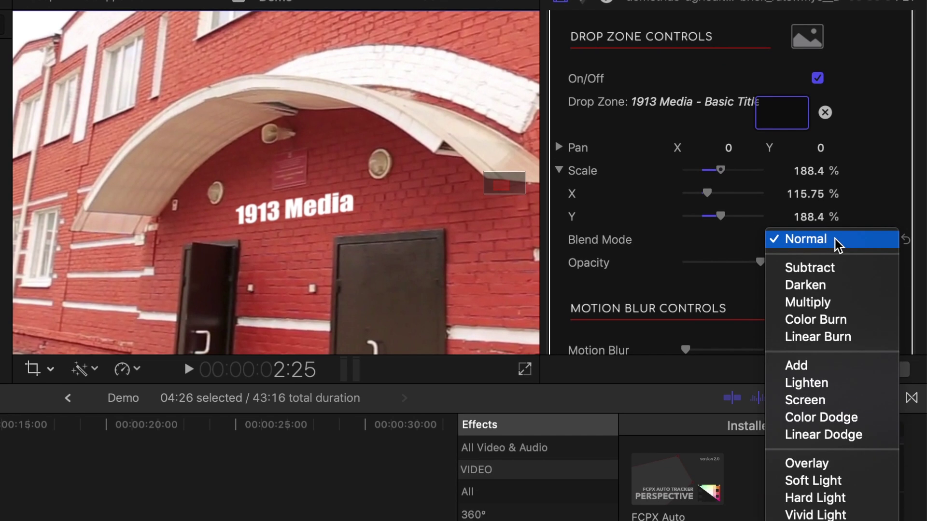
Set the logo's blend mode to Overlay and its motion blur to 0.37.
click(820, 518)
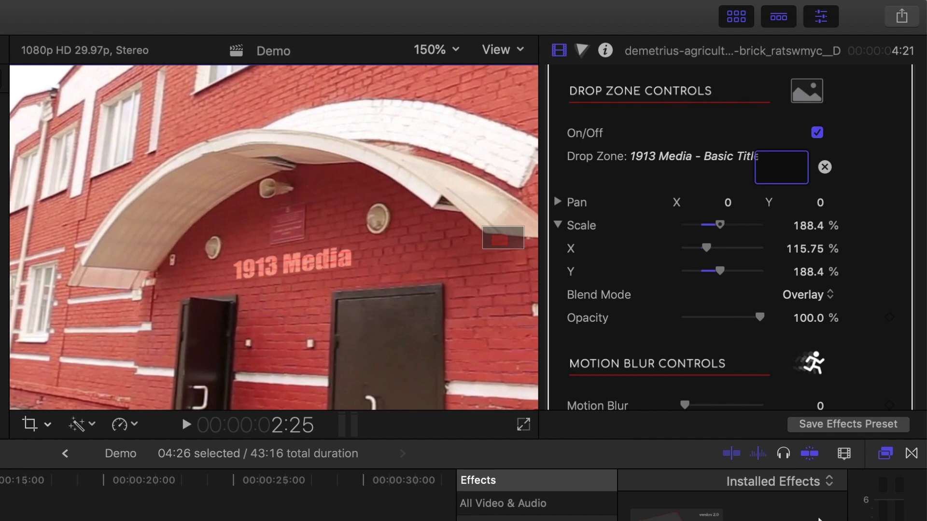
scroll(748, 358, down, 5)
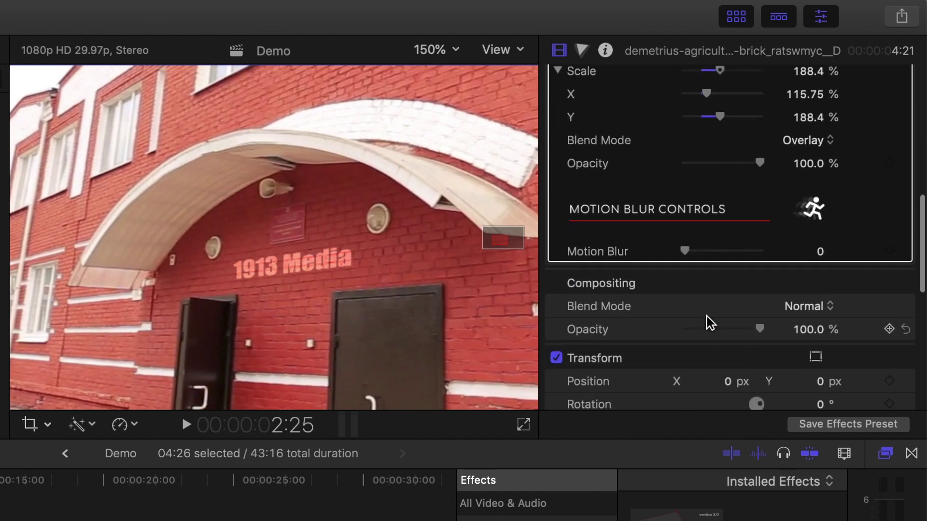
click(689, 251)
drag(688, 251, 697, 253)
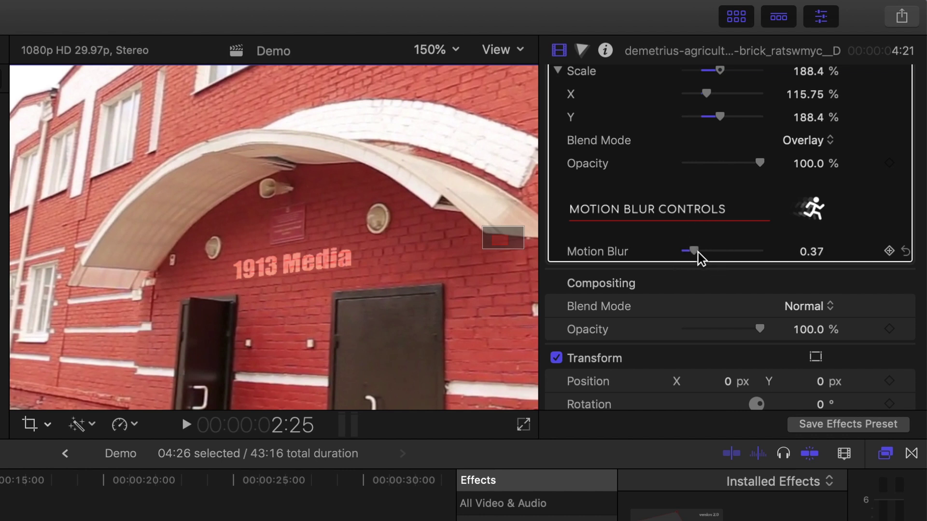
key(Left)
click(446, 53)
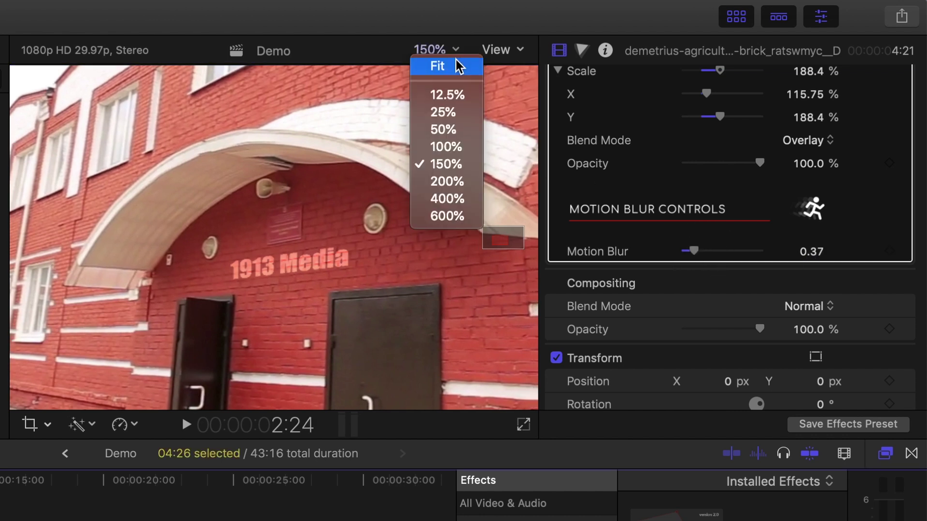
Fit the frame in the viewer, return the playhead to the start, and select the Arizona stadium clip.
click(459, 63)
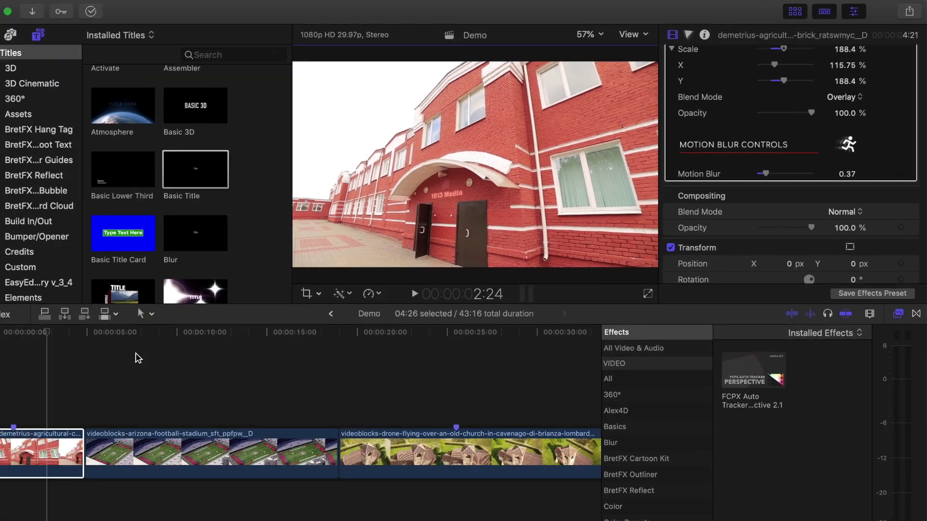
drag(48, 337, 0, 350)
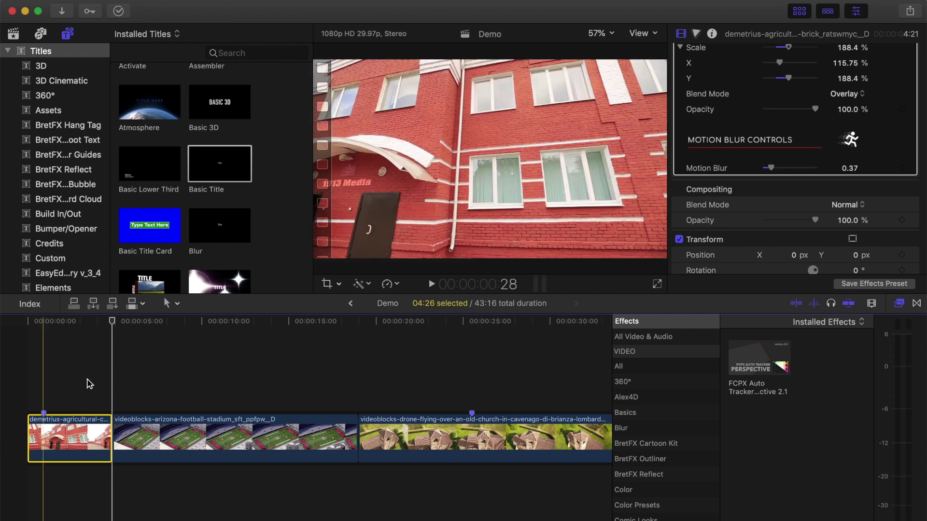
click(140, 427)
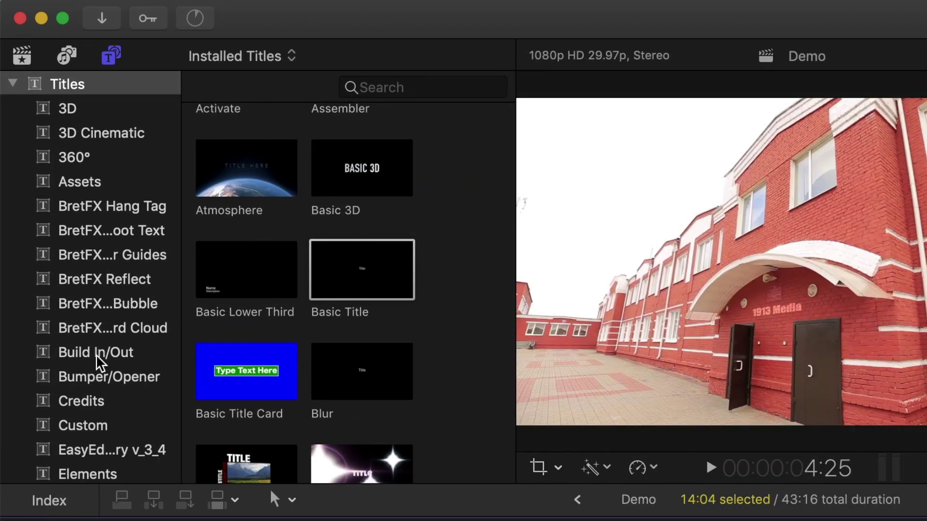
Drop the FCPX Auto Tracker Perspective title above the stadium clip and extend it to the clip's full length.
scroll(59, 216, down, 5)
scroll(97, 362, down, 3)
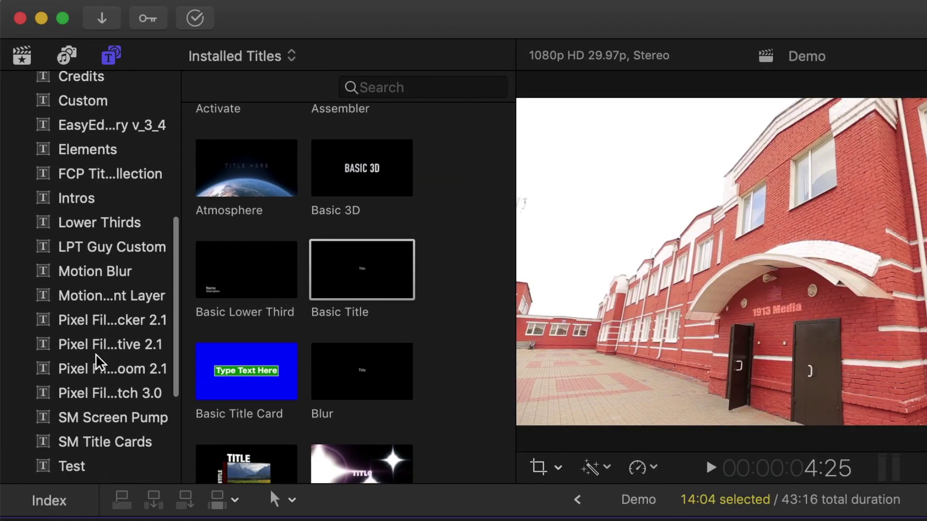
click(100, 346)
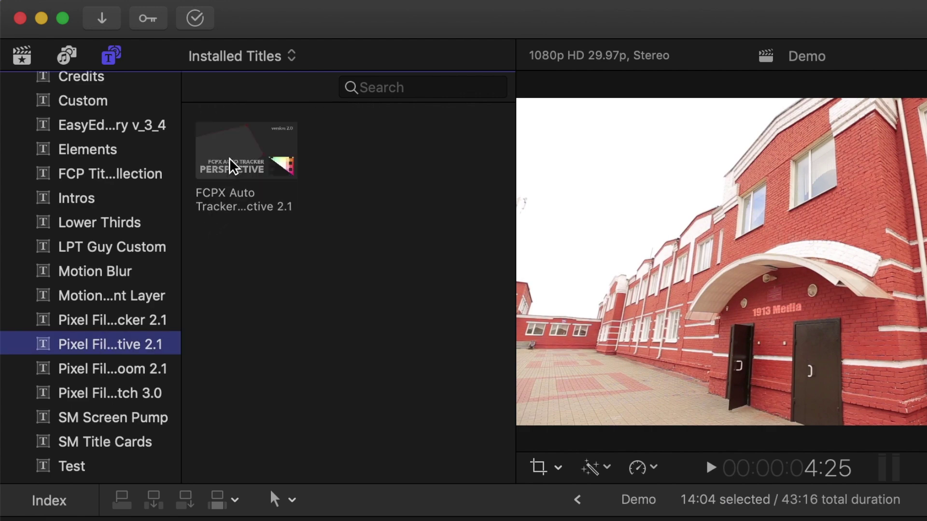
click(234, 167)
drag(233, 167, 198, 355)
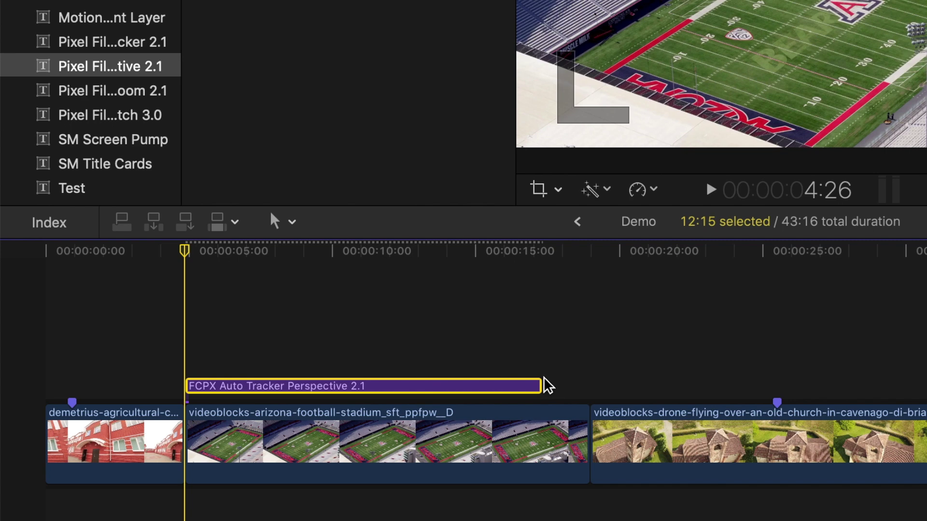
drag(540, 385, 582, 386)
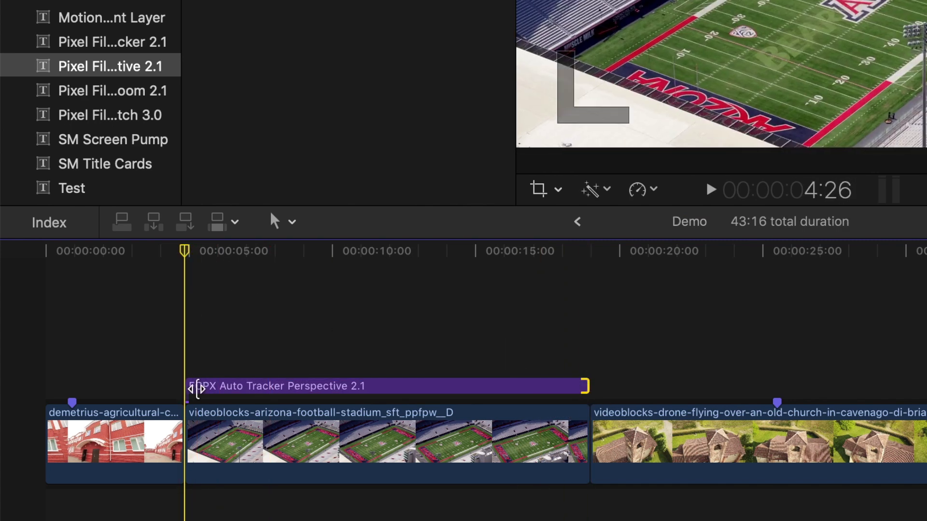
click(197, 387)
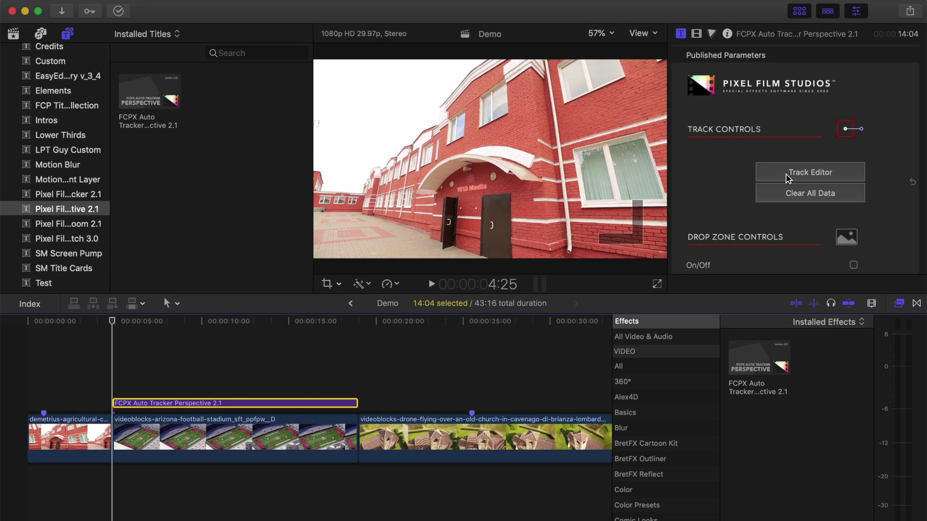
Open the Track Editor on the stadium clip, scrub the footage, and set Tracking Type to Corner Pin.
click(787, 179)
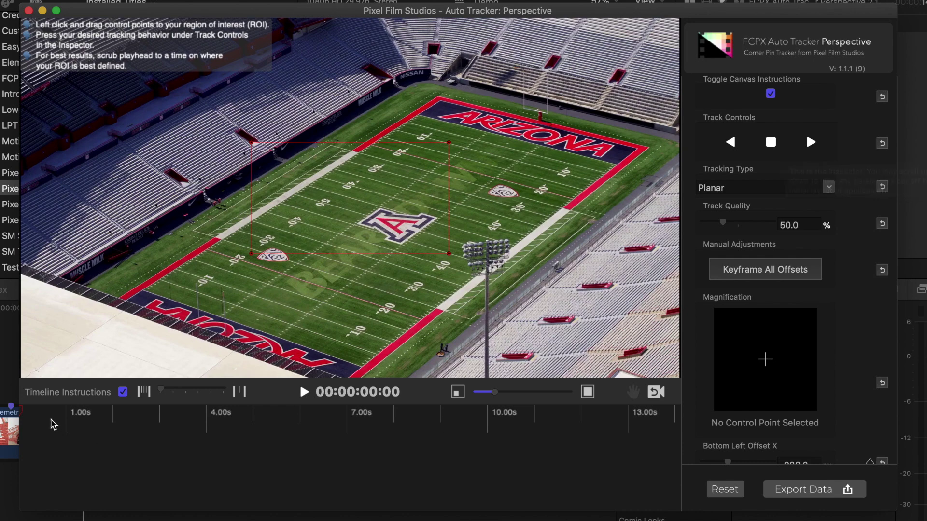
mouse_move(21, 410)
mouse_down()
mouse_move(145, 428)
mouse_move(299, 428)
mouse_move(11, 414)
mouse_up()
click(827, 189)
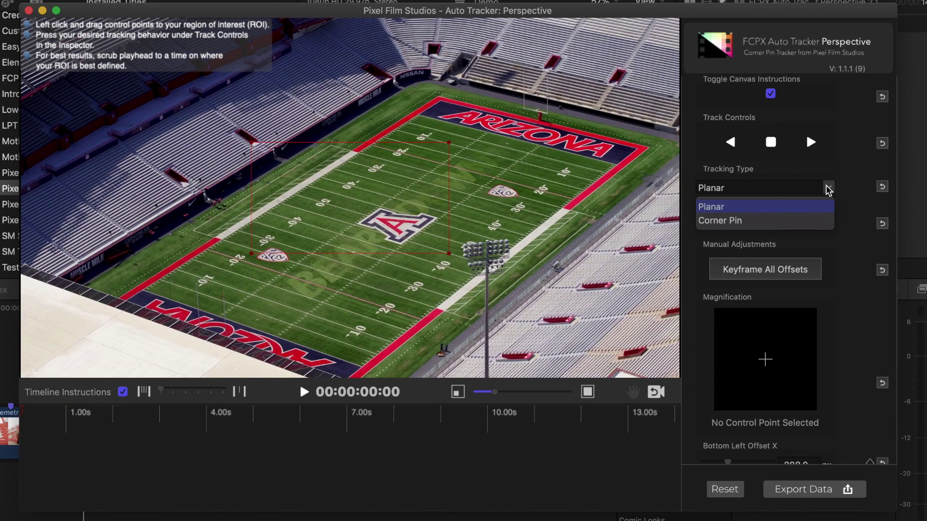
click(795, 221)
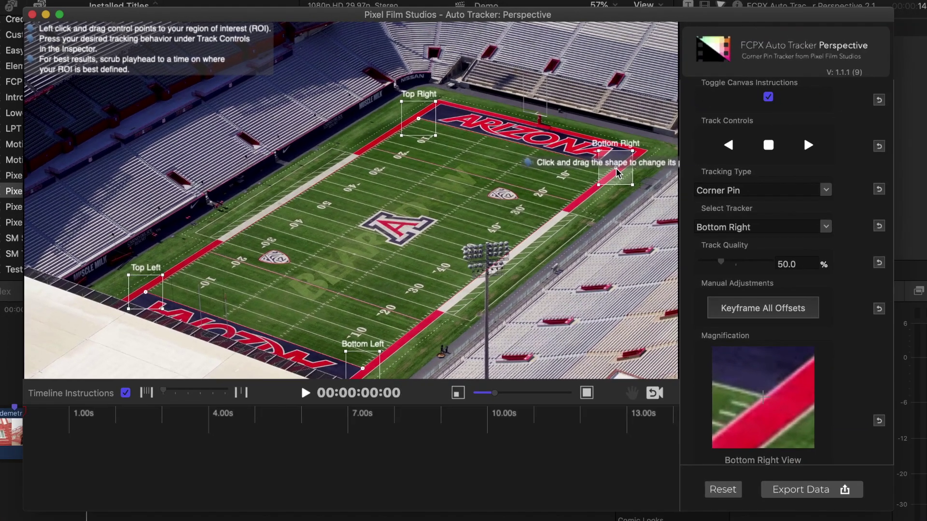
With Select Tracker set to All, track the corners forward at 100% Track Quality and export the data.
click(826, 227)
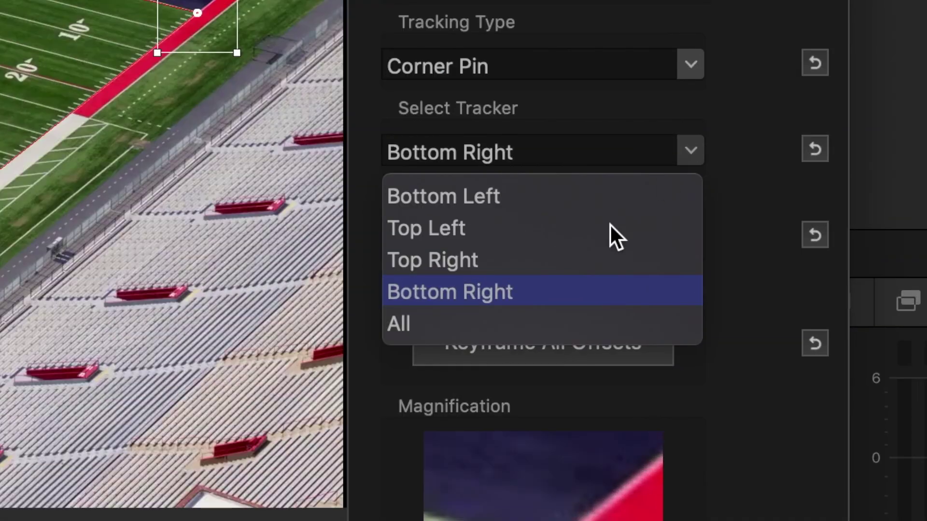
click(499, 323)
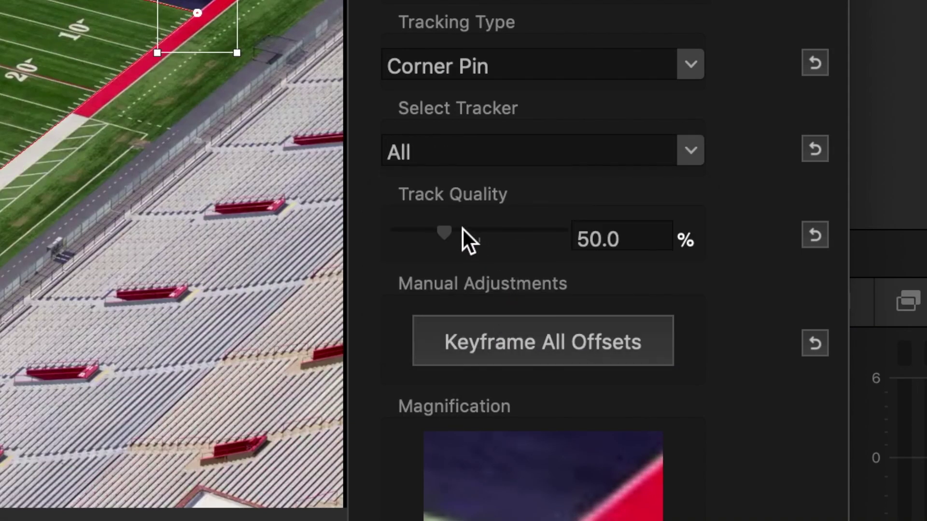
drag(442, 232, 570, 228)
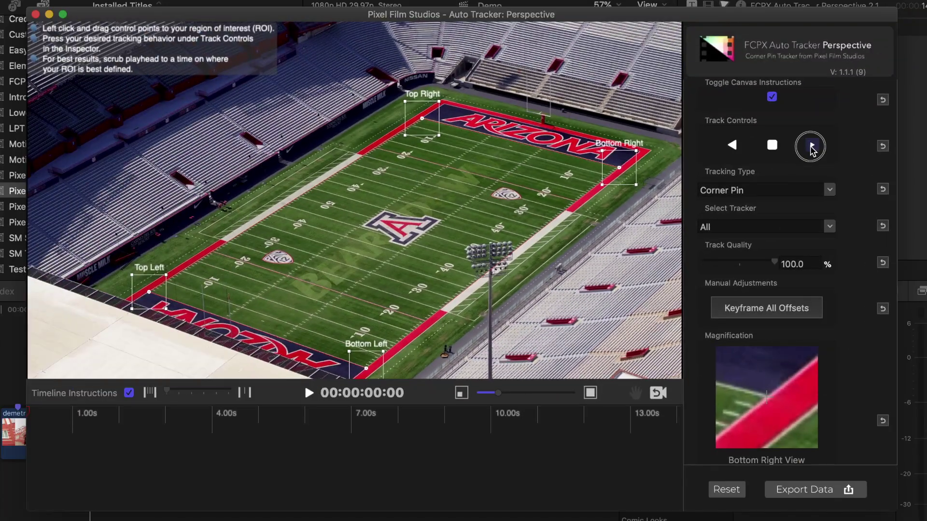
click(811, 146)
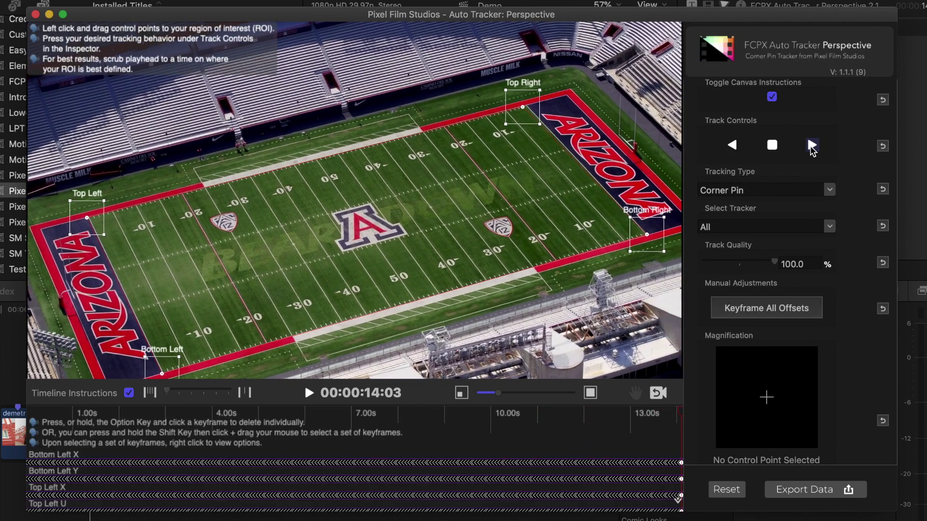
click(809, 489)
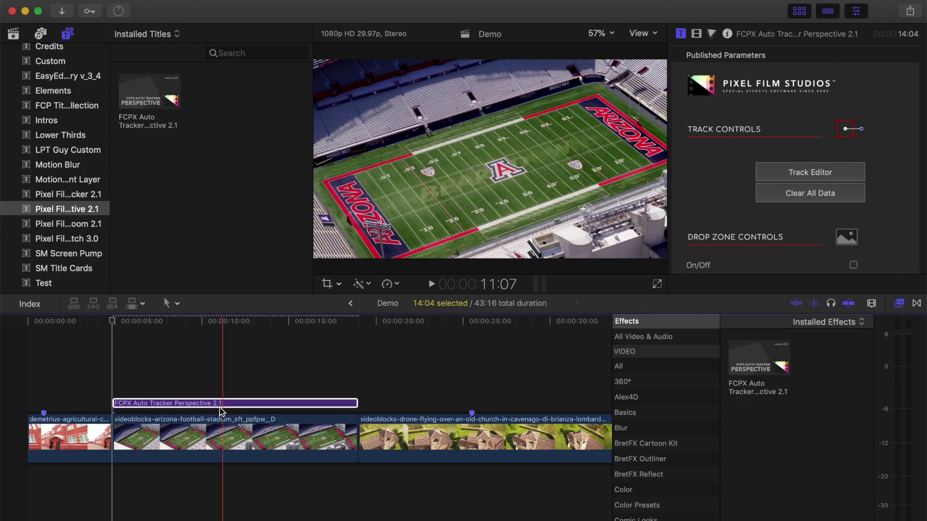
click(218, 403)
Enable the tracker's drop zone and load the silhouette clip into it.
scroll(747, 204, down, 3)
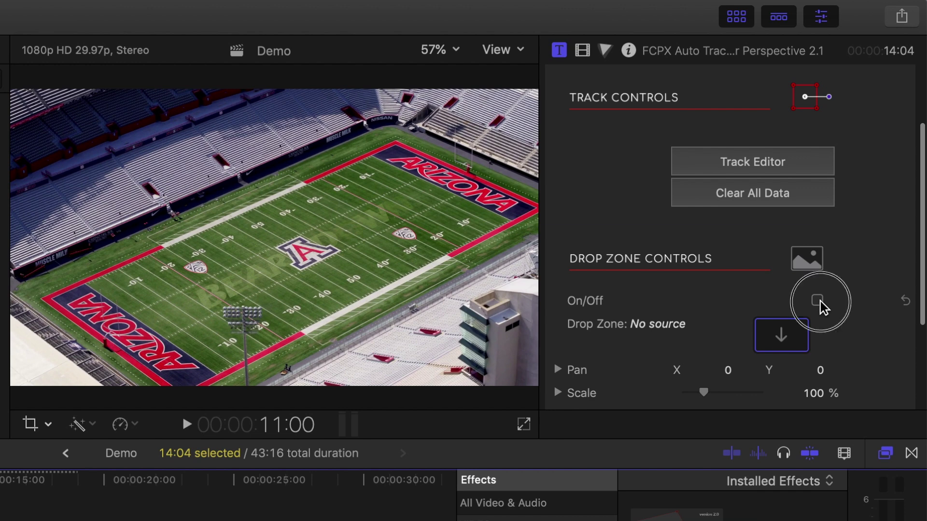
click(816, 300)
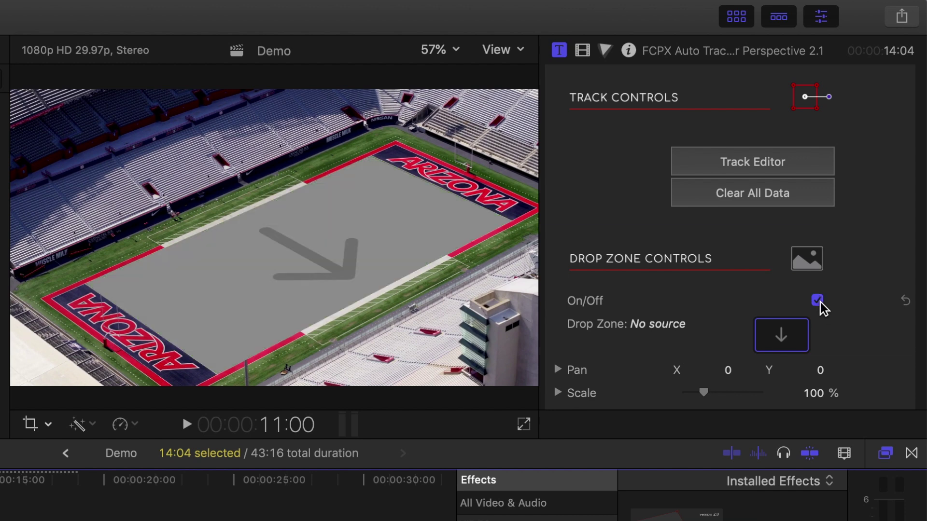
click(778, 337)
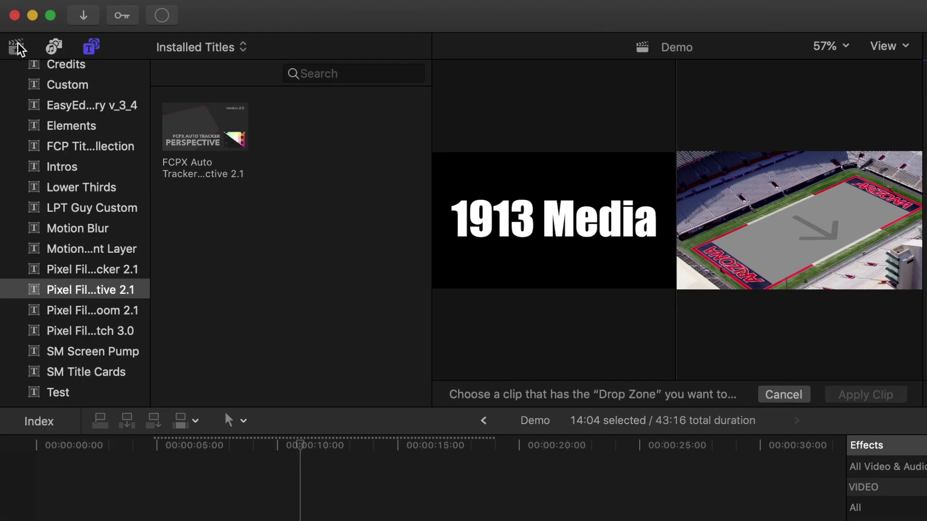
click(16, 46)
scroll(205, 188, down, 3)
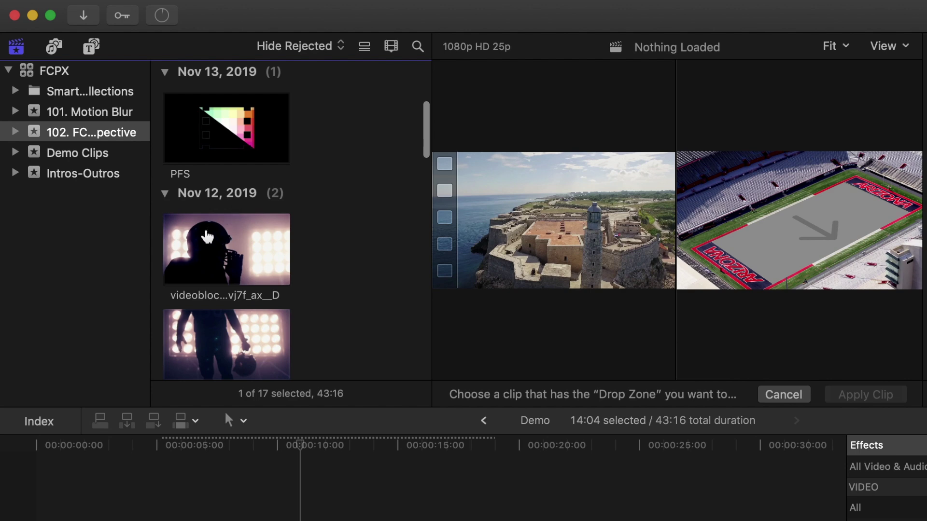
click(164, 252)
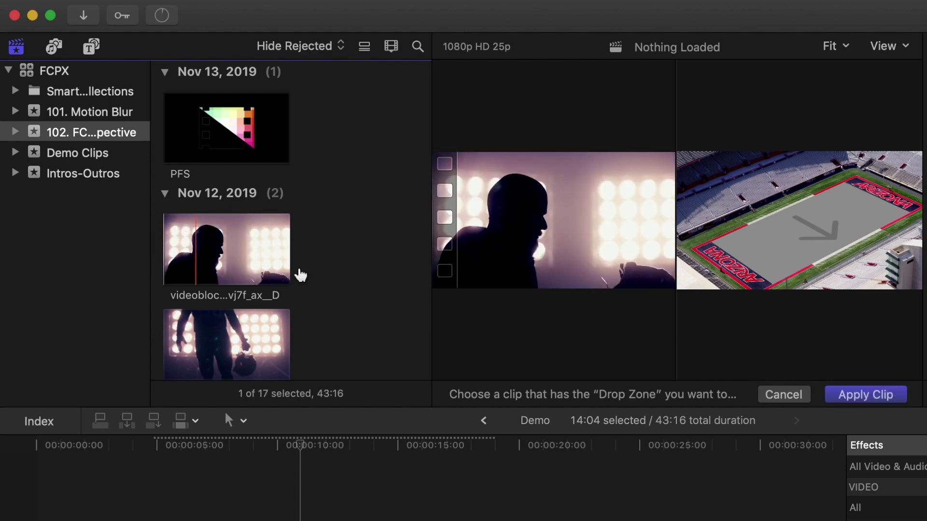
click(879, 395)
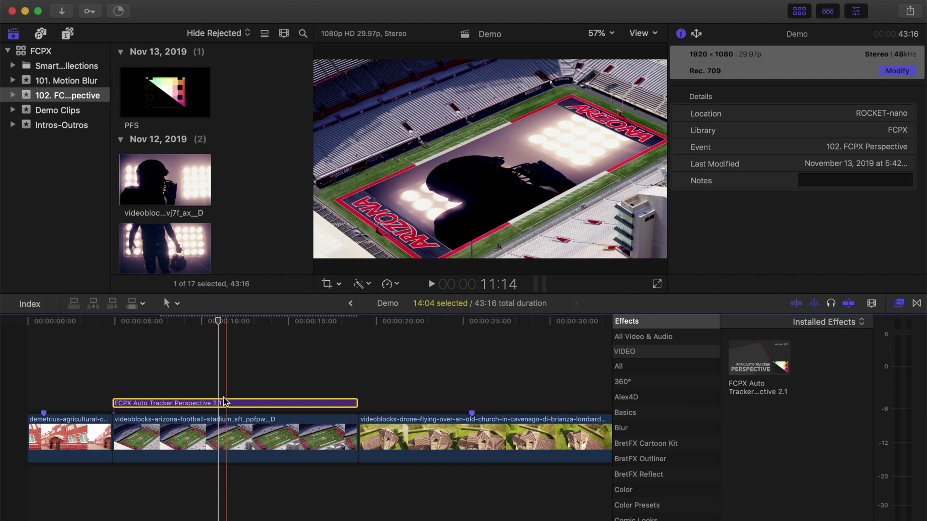
Set the silhouette drop zone's blend mode to Add.
click(223, 402)
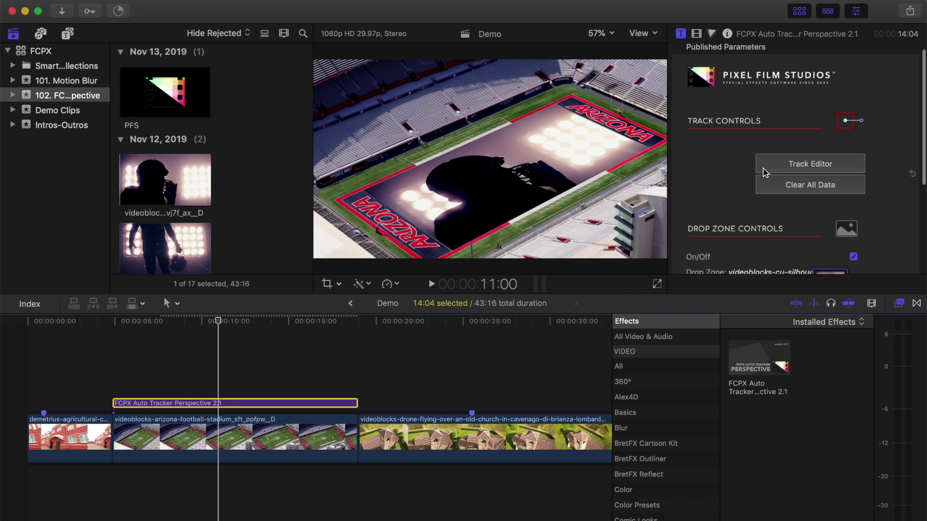
scroll(763, 172, down, 2)
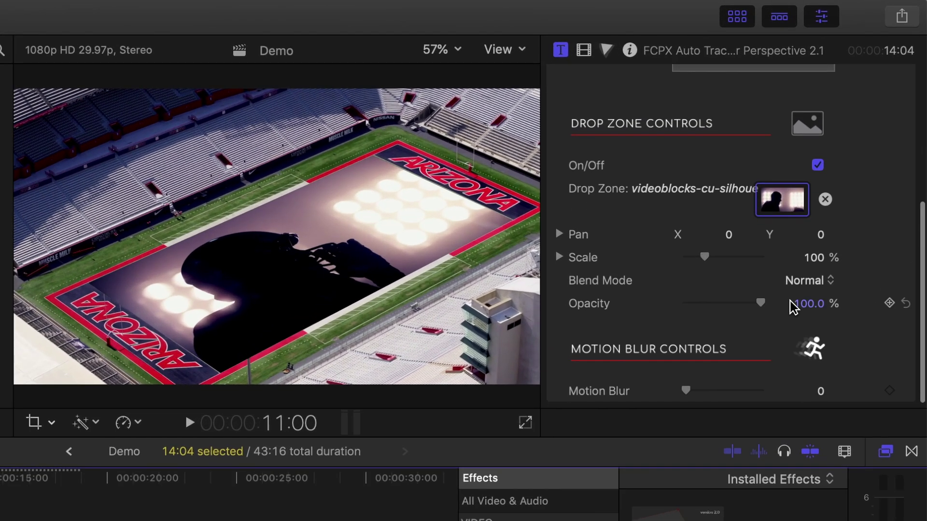
click(843, 295)
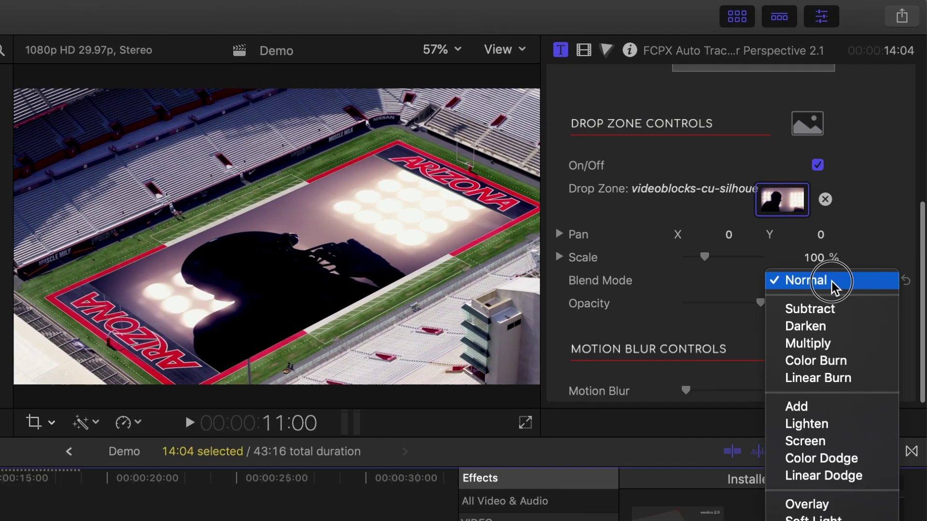
click(832, 406)
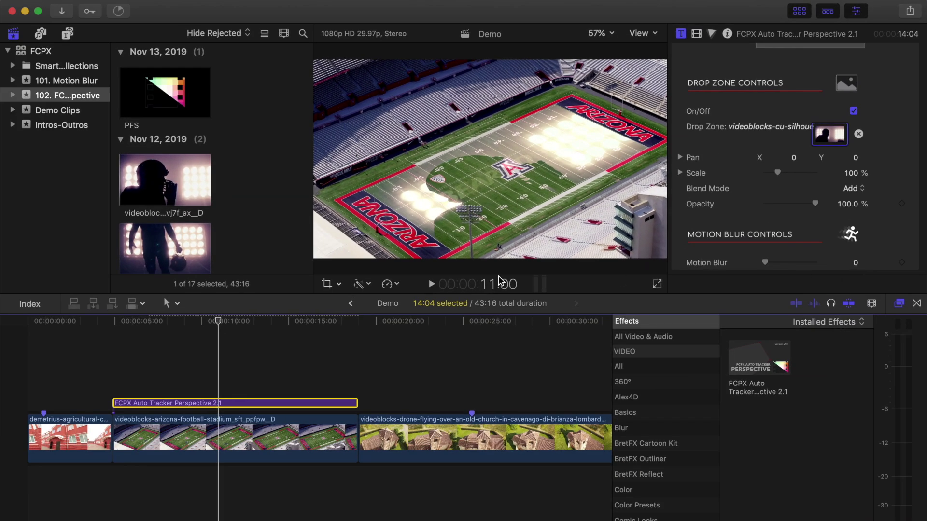
click(121, 354)
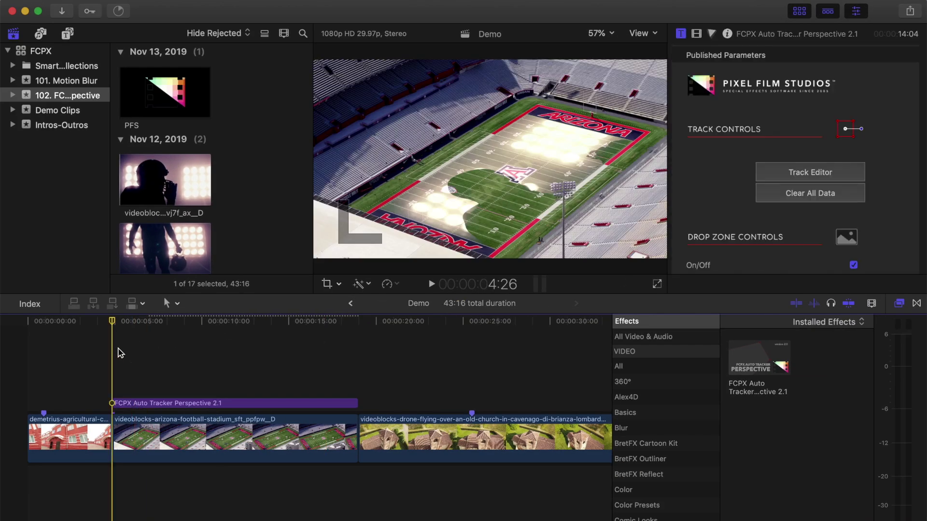
Preview the blend, then set a 0% opacity keyframe for the silhouette at the start.
key(space)
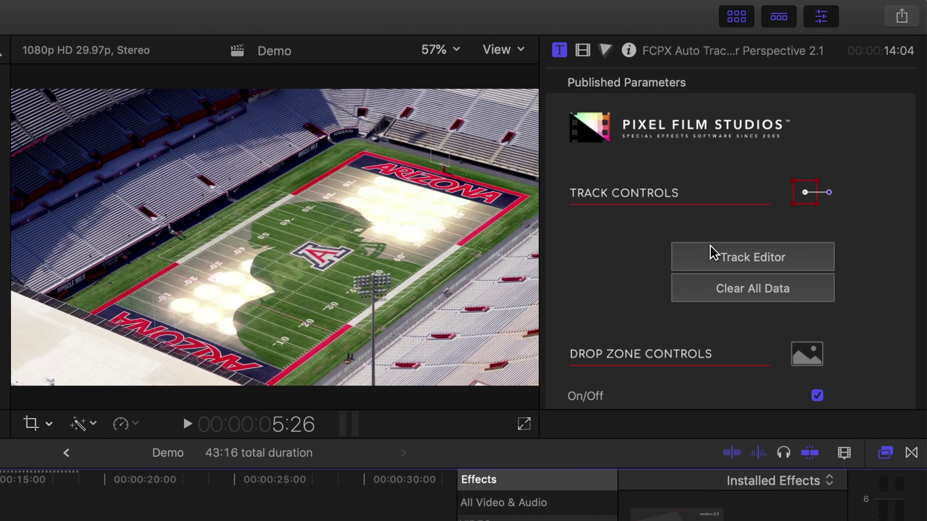
scroll(781, 171, down, 8)
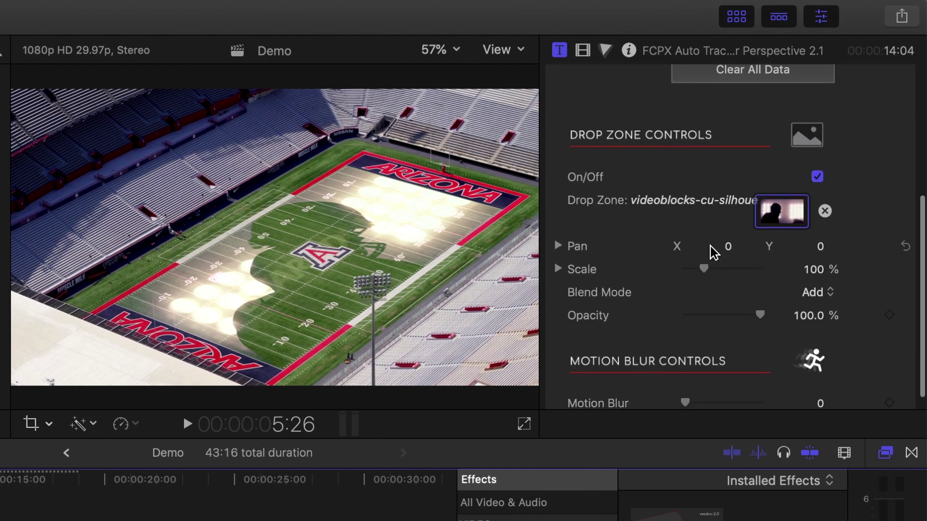
drag(757, 300, 667, 302)
click(889, 299)
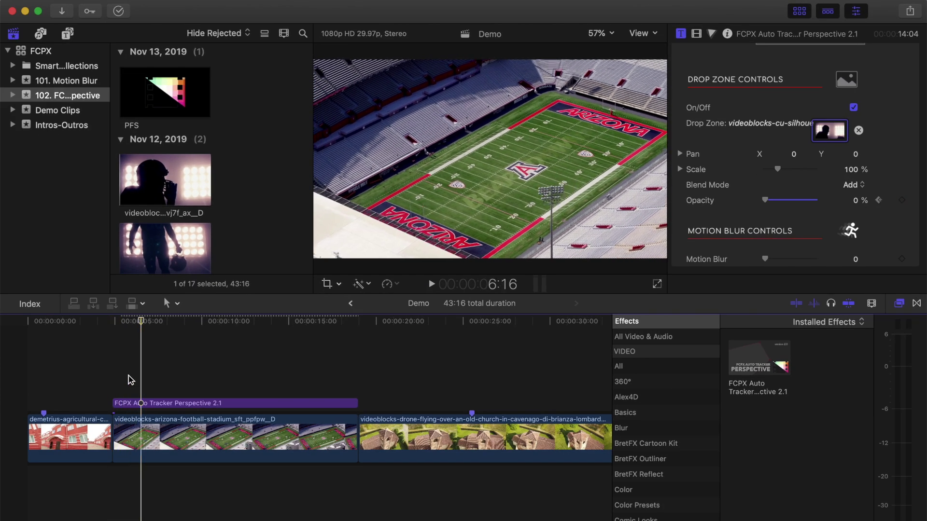
Raise the silhouette's opacity to 100%, then fade it back to 0% at 18:00.
drag(765, 199, 823, 206)
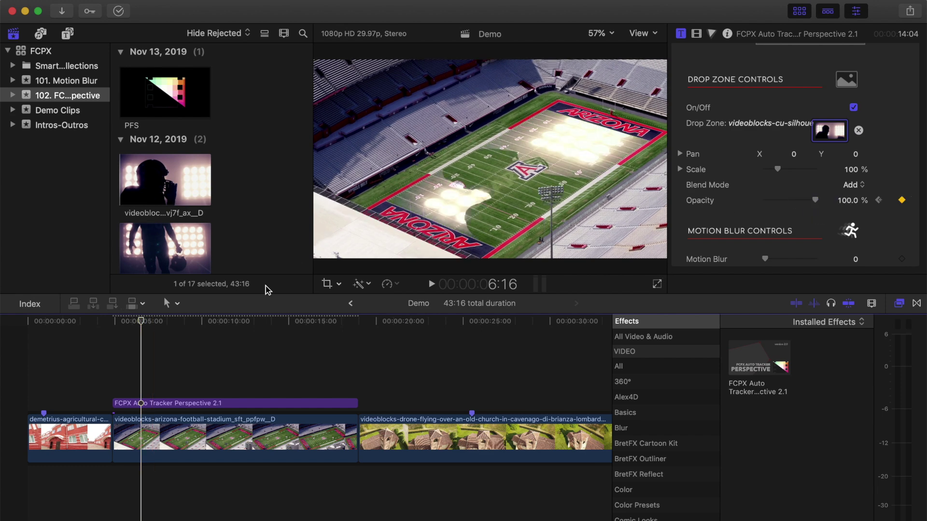
drag(143, 322, 341, 321)
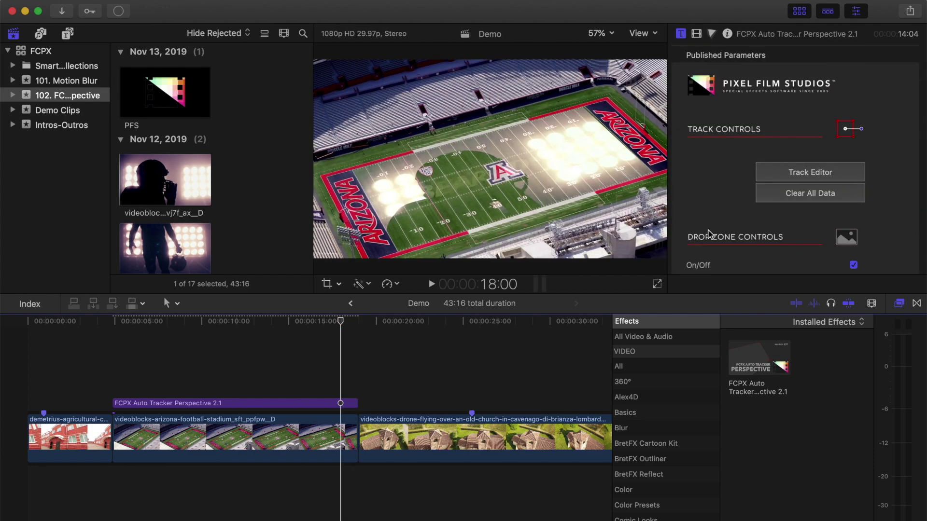
scroll(777, 210, down, 3)
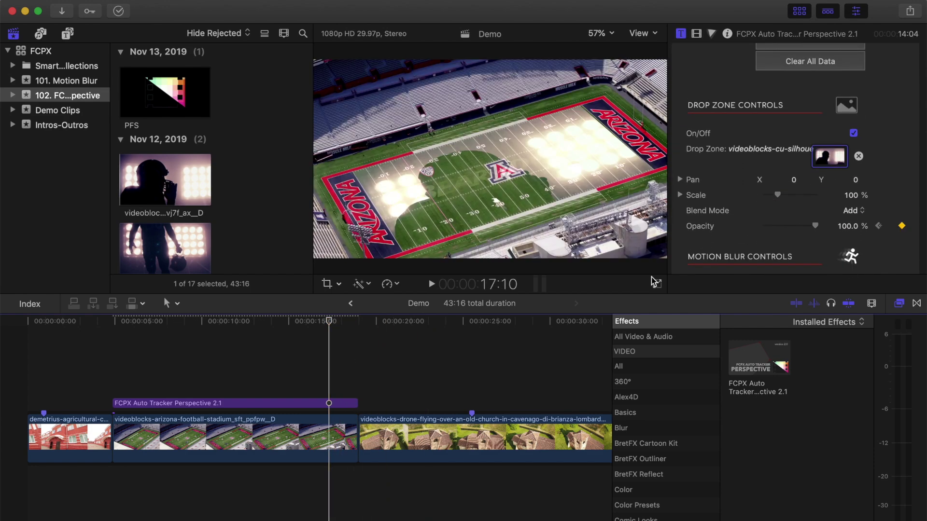
drag(815, 226, 756, 231)
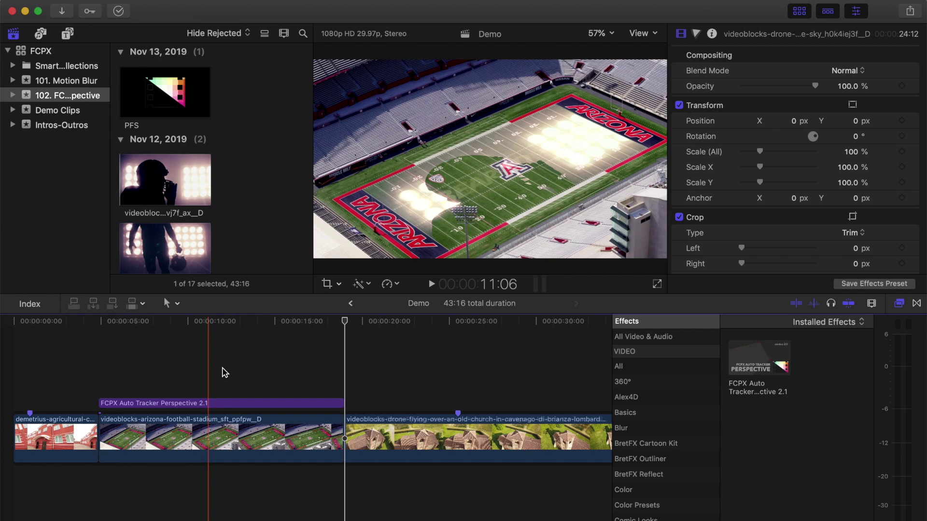
Move the playhead to about 24:26 on the drone church clip and apply FCPX Auto Tracker Perspective to it.
scroll(223, 373, right, 8)
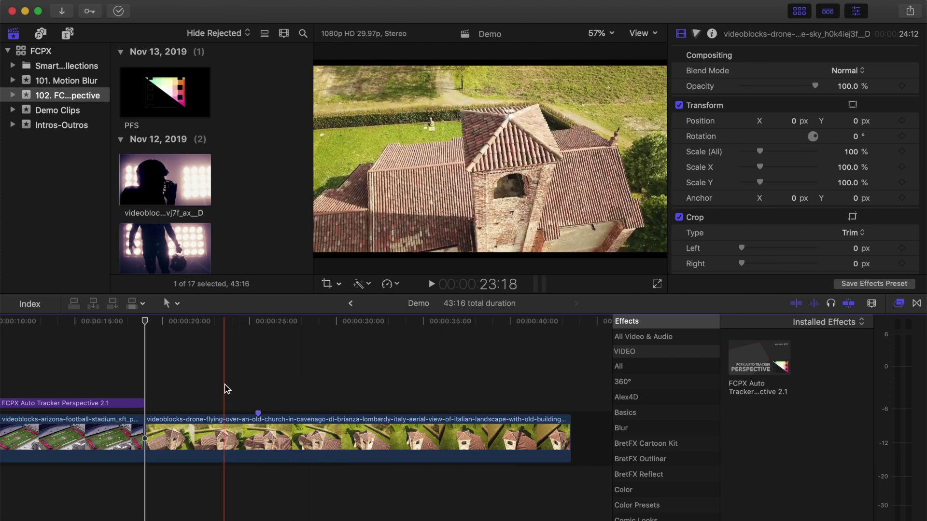
drag(145, 321, 257, 346)
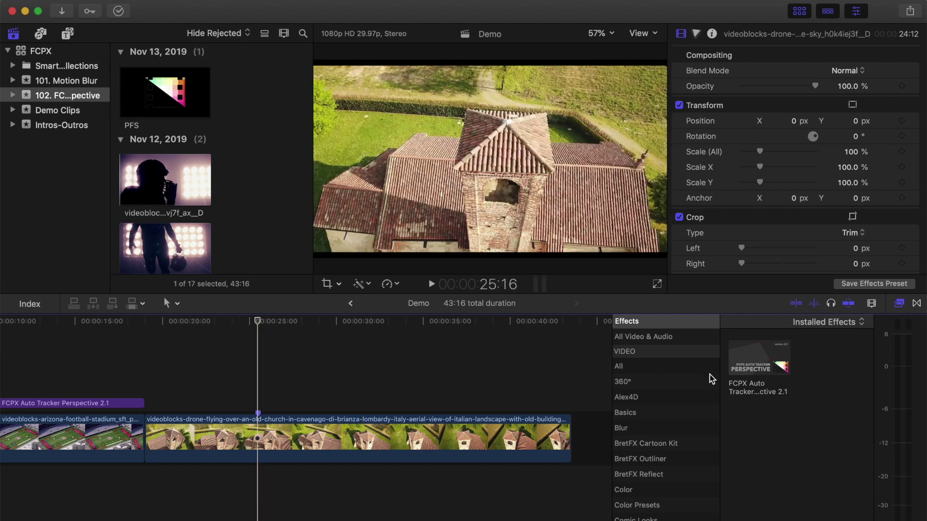
drag(757, 364, 279, 446)
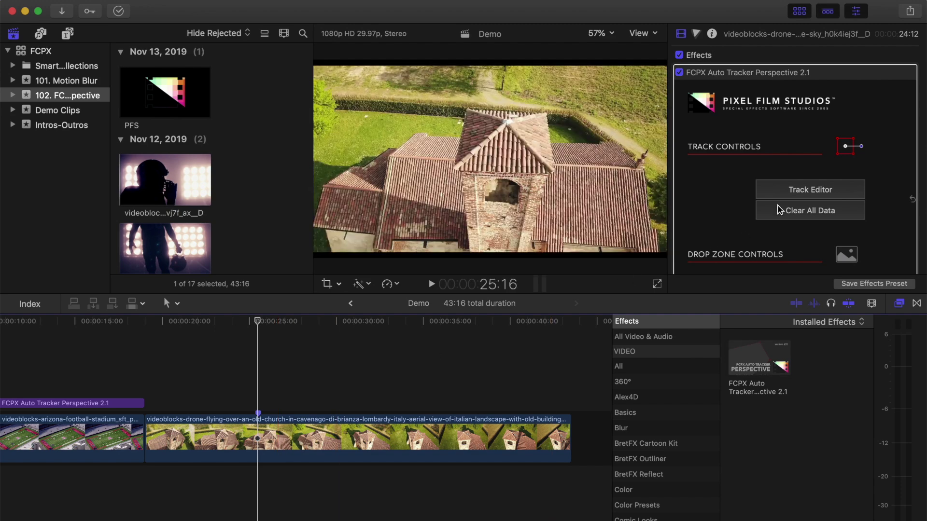
click(790, 195)
Zoom the tracker view and place the four tracking corners on the church tower roof.
drag(483, 401, 513, 403)
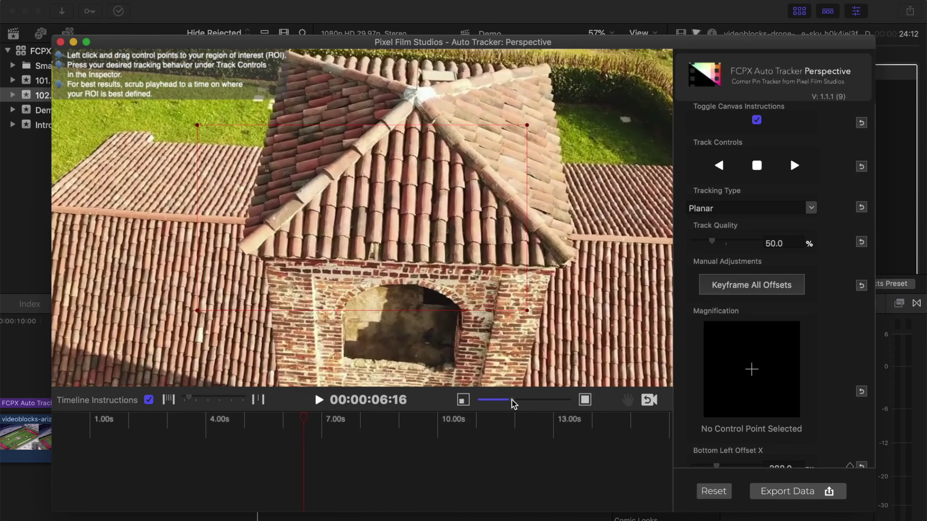
drag(526, 125, 465, 187)
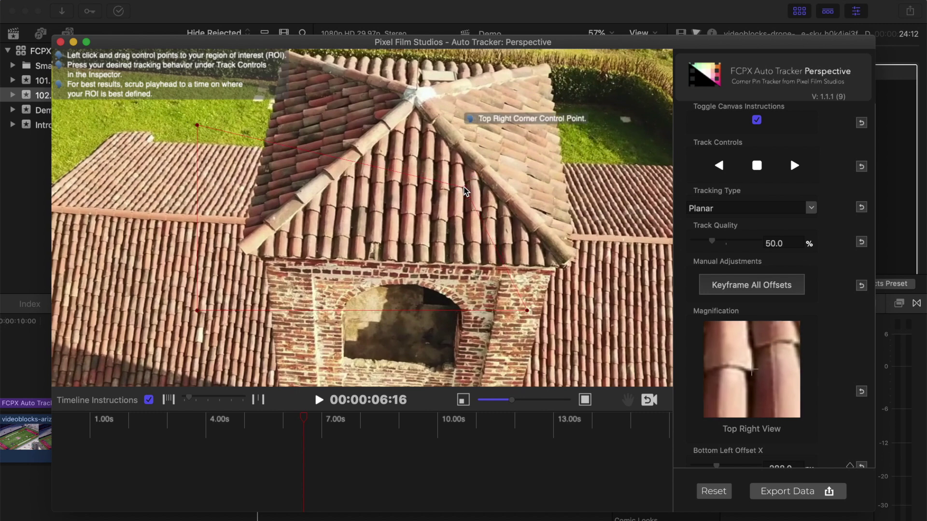
drag(527, 310, 463, 247)
drag(197, 310, 352, 239)
drag(197, 125, 352, 184)
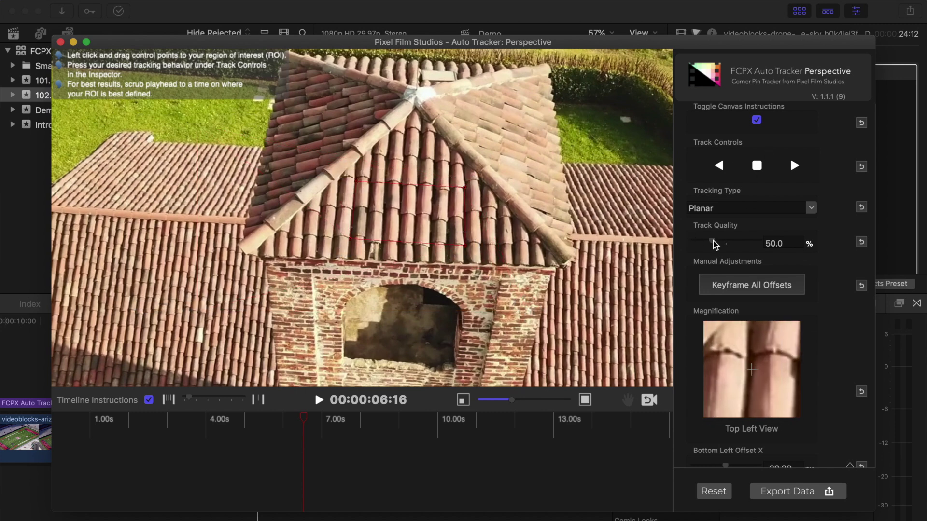
Track the roof forward at 100% Track Quality and export the tracking data.
drag(712, 242, 772, 244)
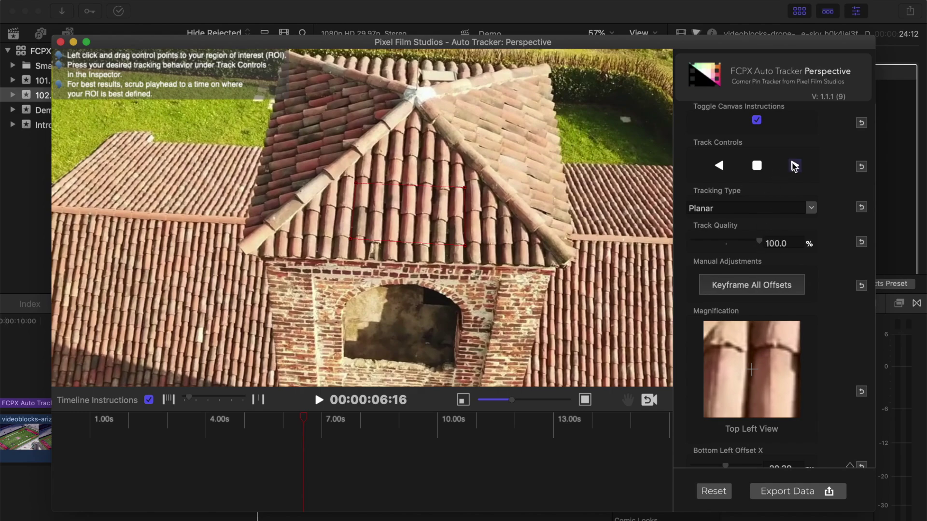
click(794, 166)
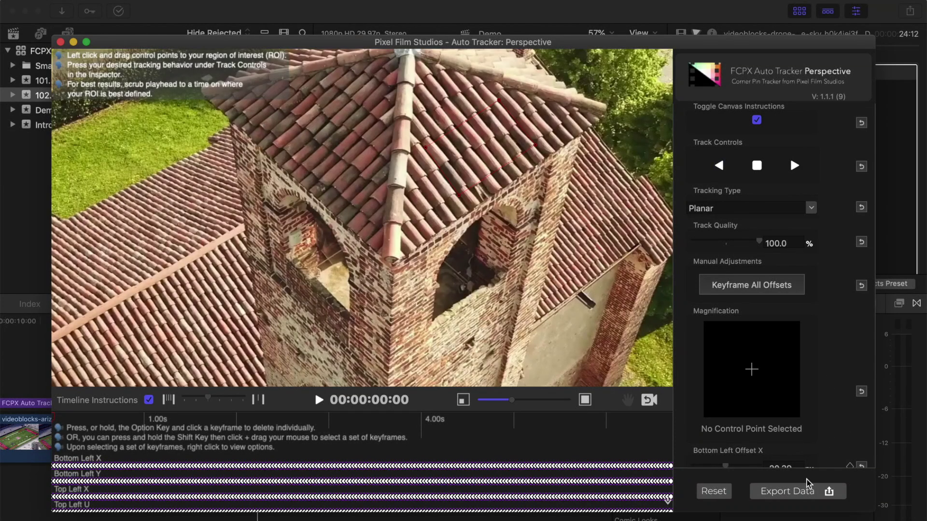
click(800, 491)
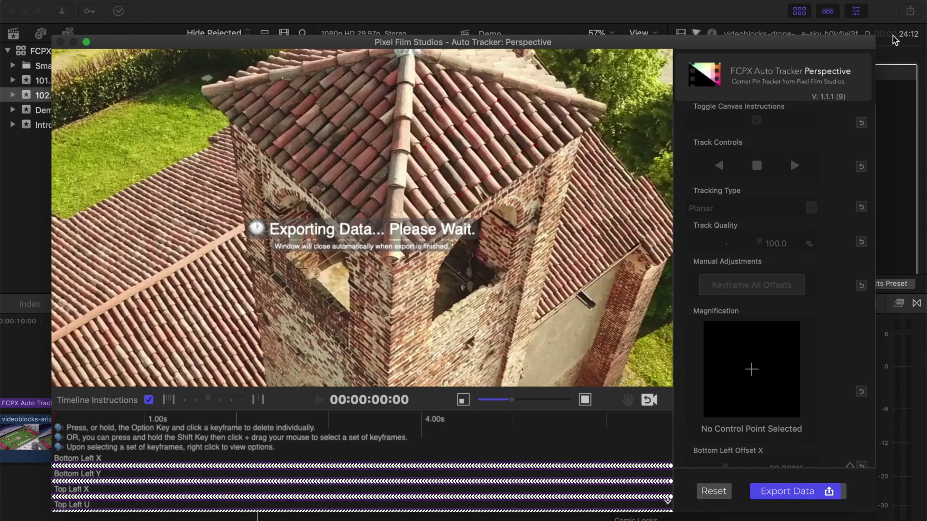
scroll(853, 208, down, 4)
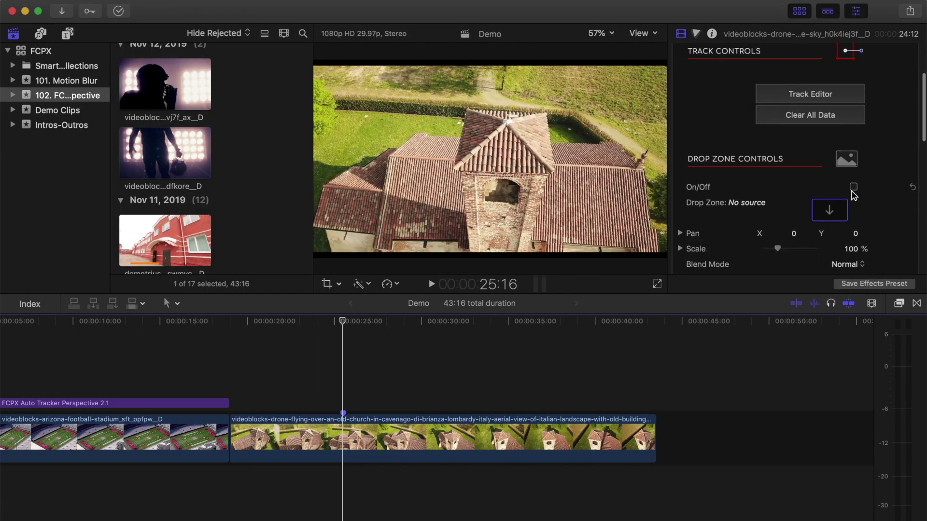
Turn on the church clip's drop zone and apply the PFS logo clip to it.
click(853, 188)
click(830, 210)
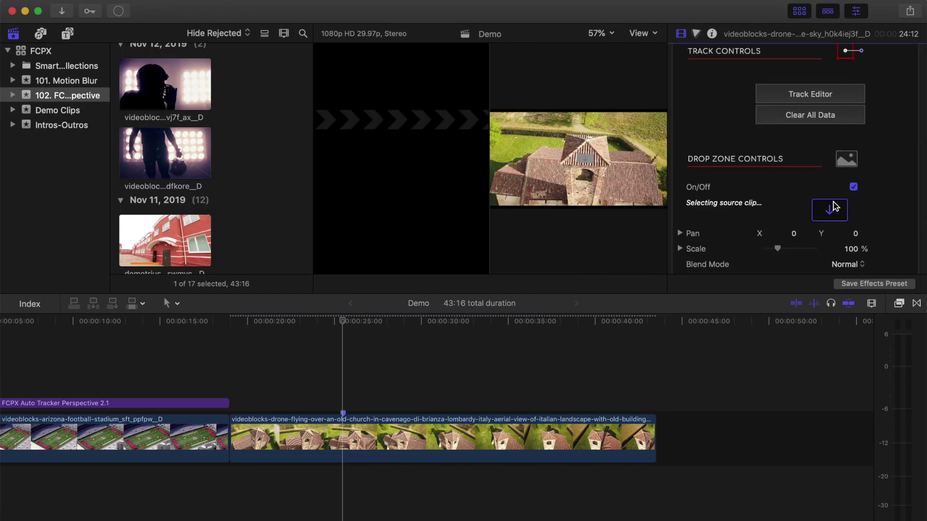
scroll(244, 164, up, 5)
click(244, 161)
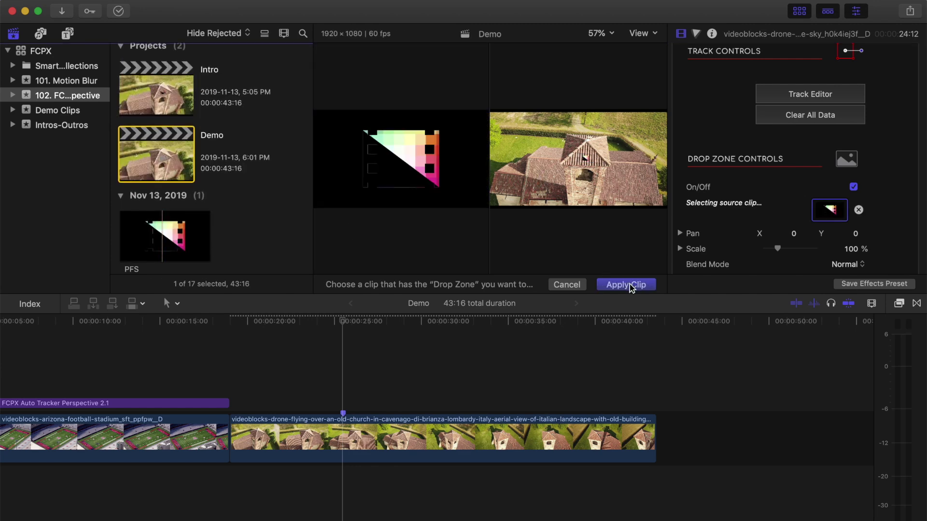
click(627, 285)
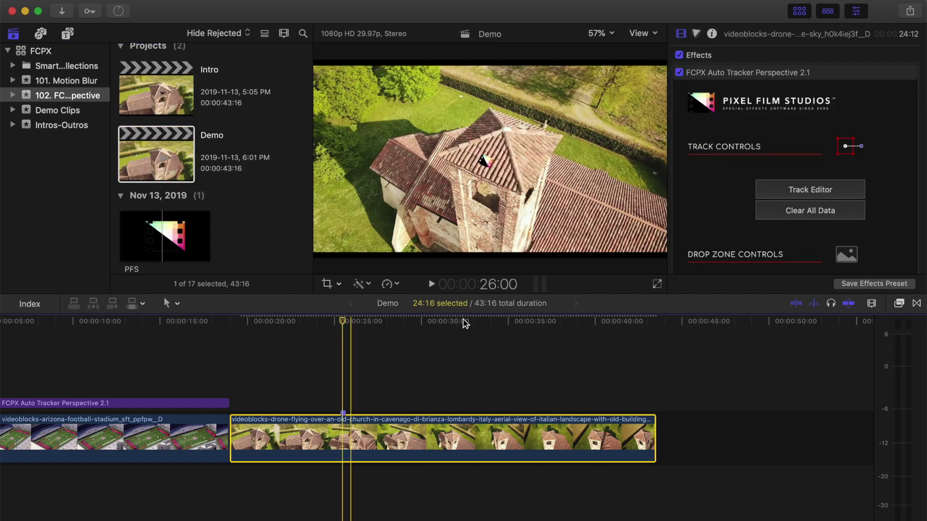
Scale the logo to 138% and set its blend mode to Multiply.
scroll(741, 145, down, 5)
drag(776, 130, 786, 131)
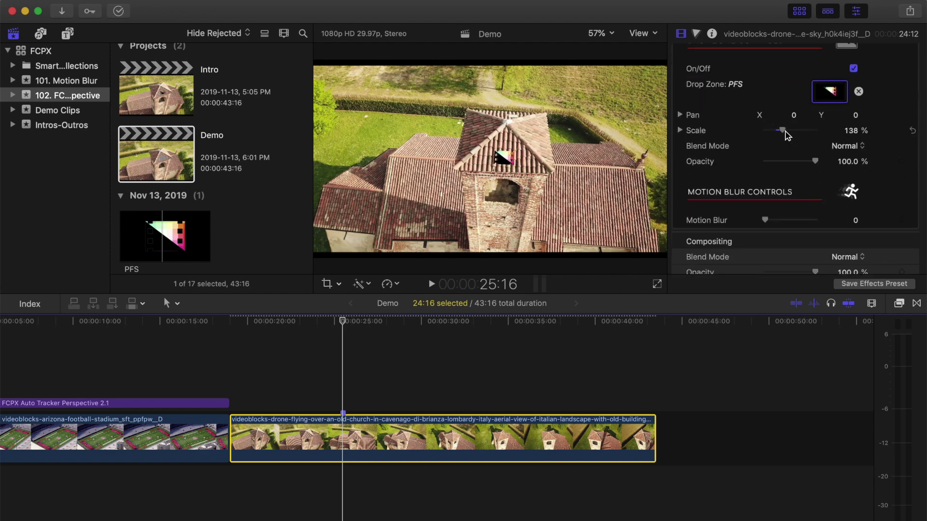
click(848, 146)
click(852, 189)
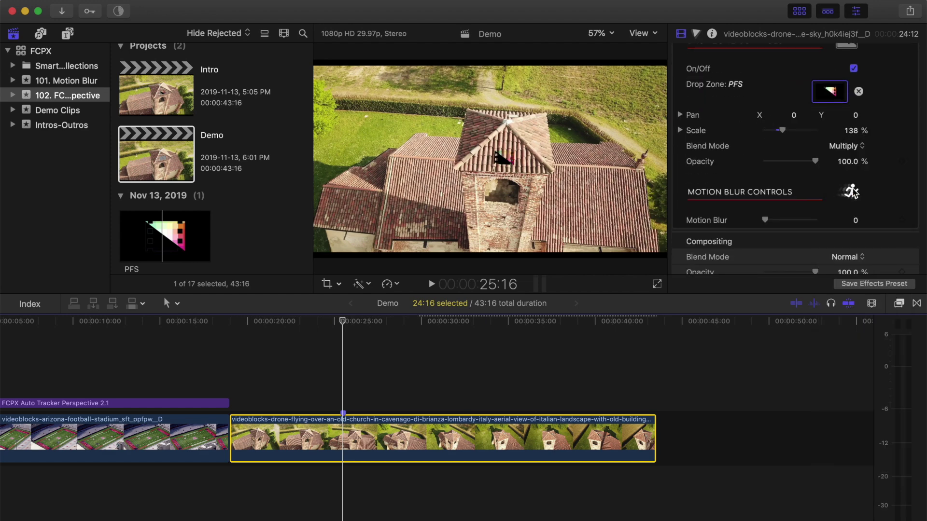